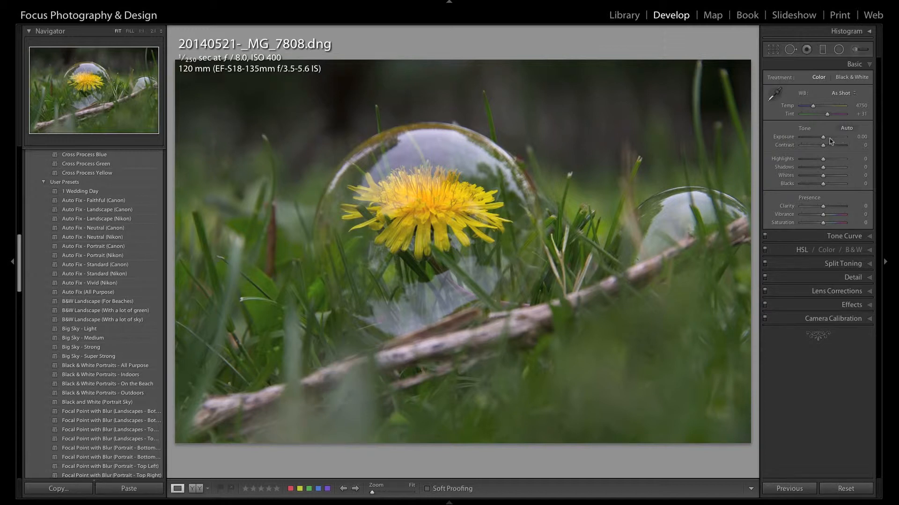
Raise the photo's exposure, trying 0.75 and settling on 0.50.
left_click(861, 137)
type(".75")
key("Return")
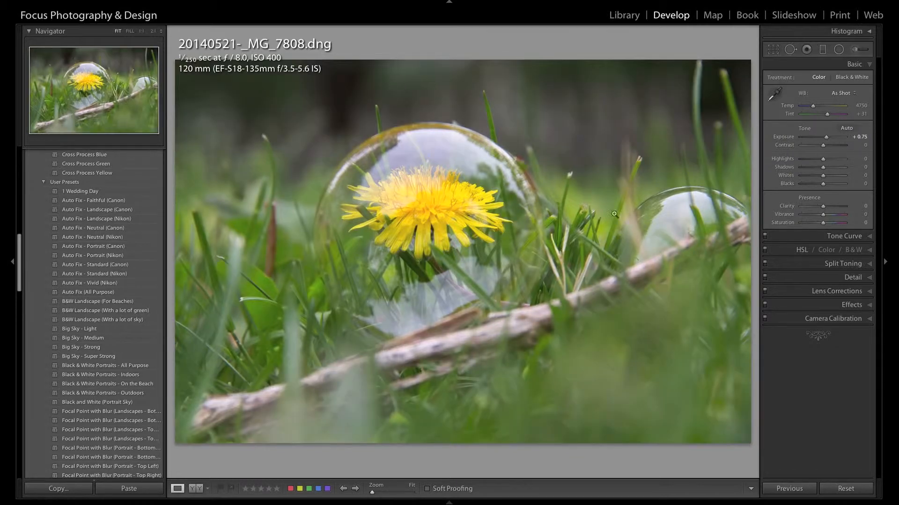
left_click(866, 139)
type(".5")
key("Return")
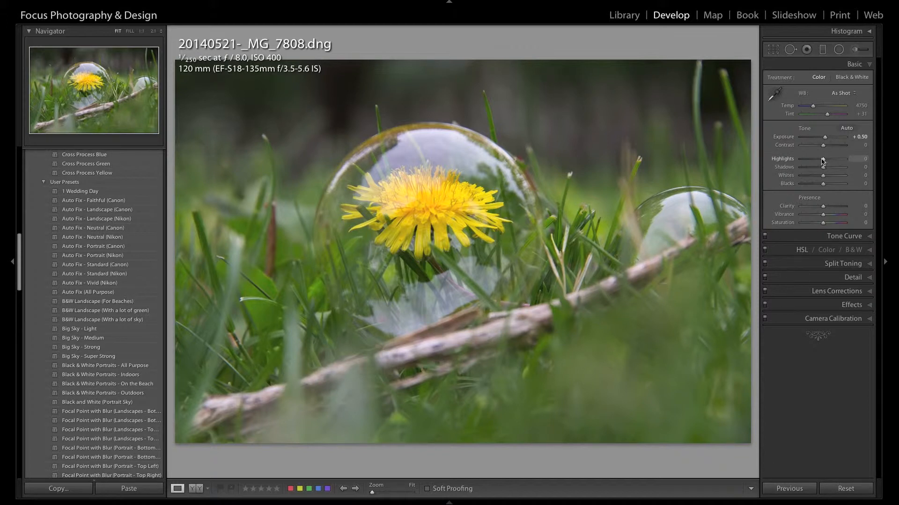
Lower the photo's highlights to -50 and its shadows to -11.
left_click_drag(822, 161, 813, 161)
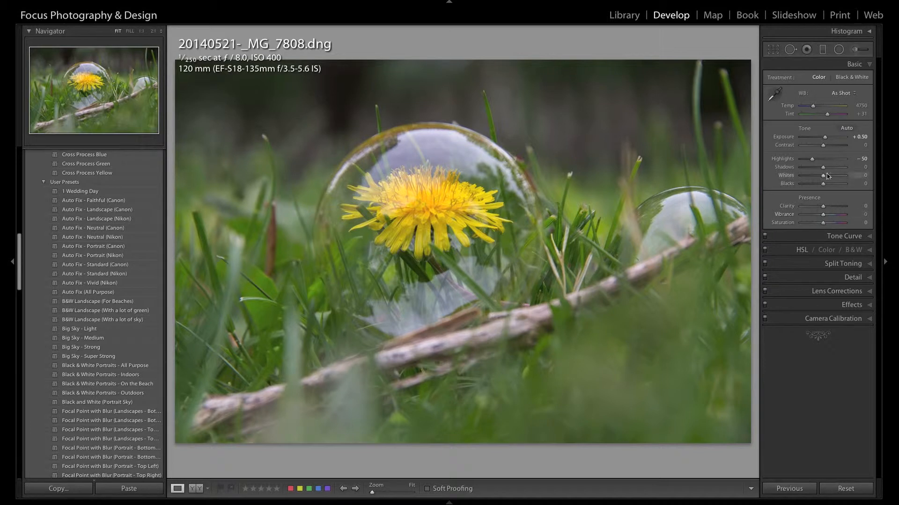
mouse_move(823, 168)
left_mouse_down()
mouse_move(845, 170)
mouse_move(800, 170)
mouse_move(820, 169)
left_mouse_up()
Use the clipping preview to set the whites to +33 and the blacks to -24.
left_click_drag(823, 178, 824, 178)
left_click_drag(825, 177, 837, 178)
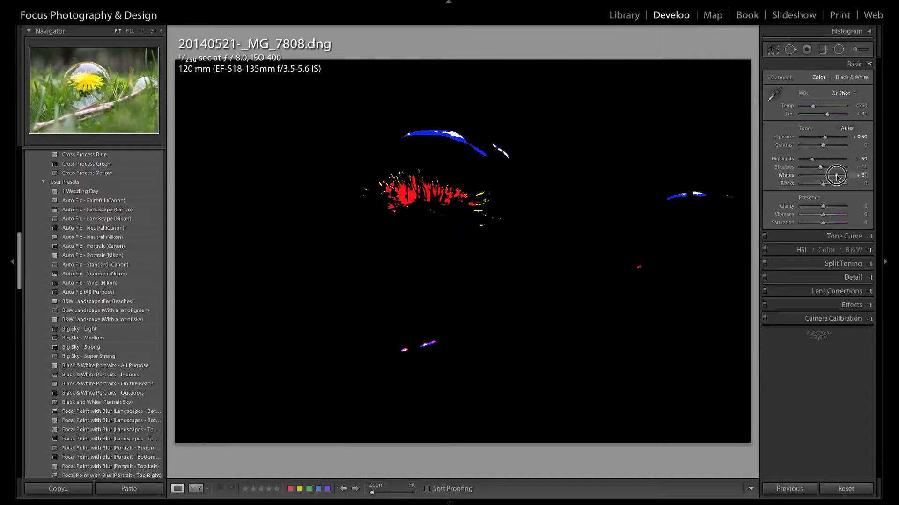
left_click_drag(837, 177, 830, 179)
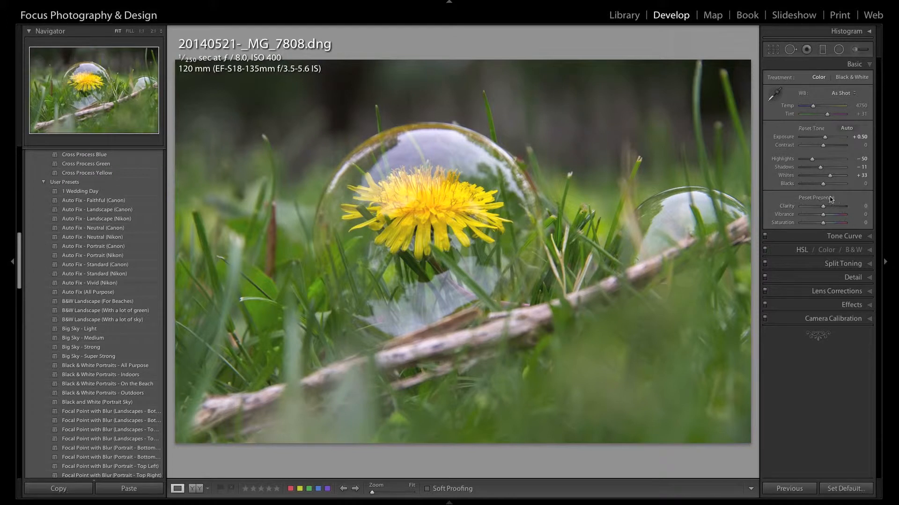
key("alt")
left_click_drag(823, 184, 818, 186)
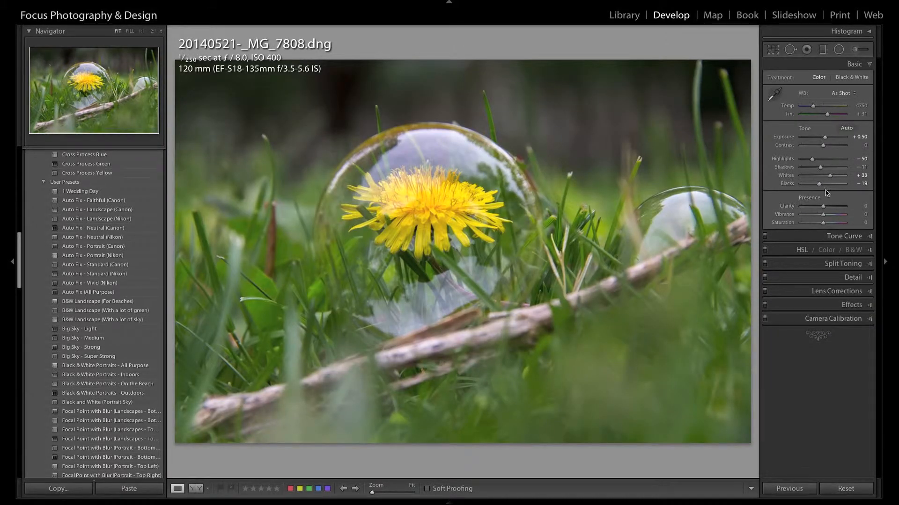
left_click_drag(819, 185, 817, 186)
Open the photo in the Perfect Effects 8 plug-in and widen its window to fill the screen.
left_click(81, 1)
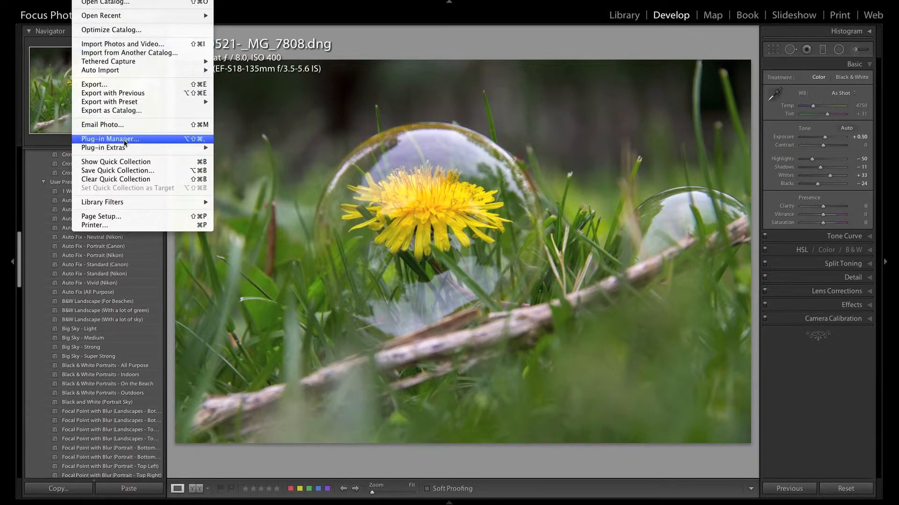
mouse_move(126, 149)
left_click(241, 173)
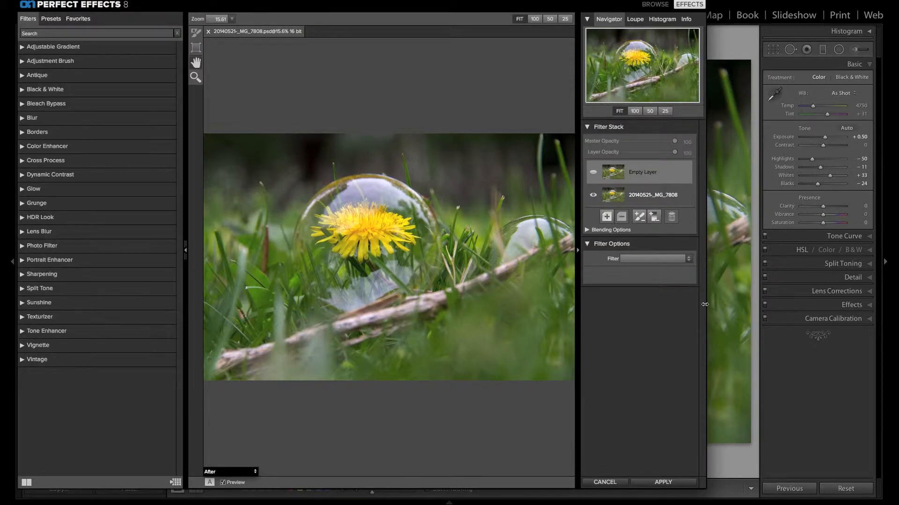
left_click_drag(707, 304, 882, 311)
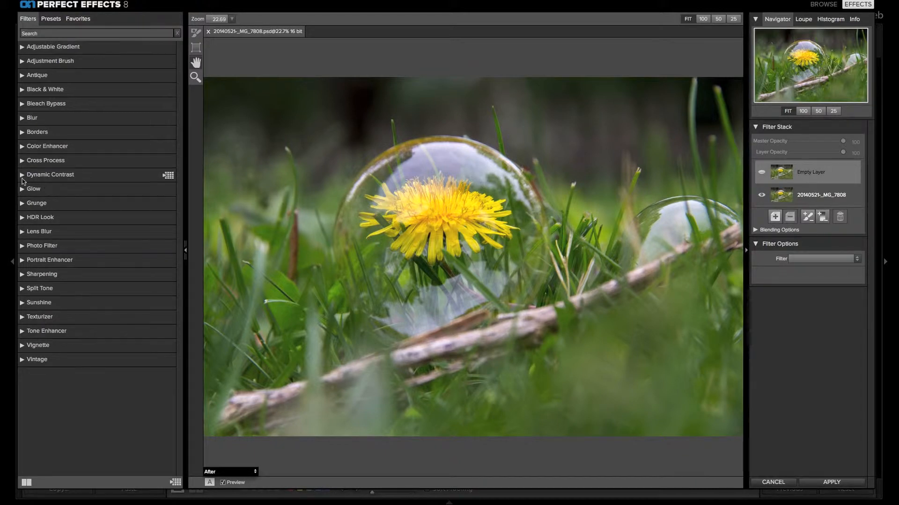
Apply the Natural preset of the Dynamic Contrast filter and set its Small detail to 30.
left_click(23, 175)
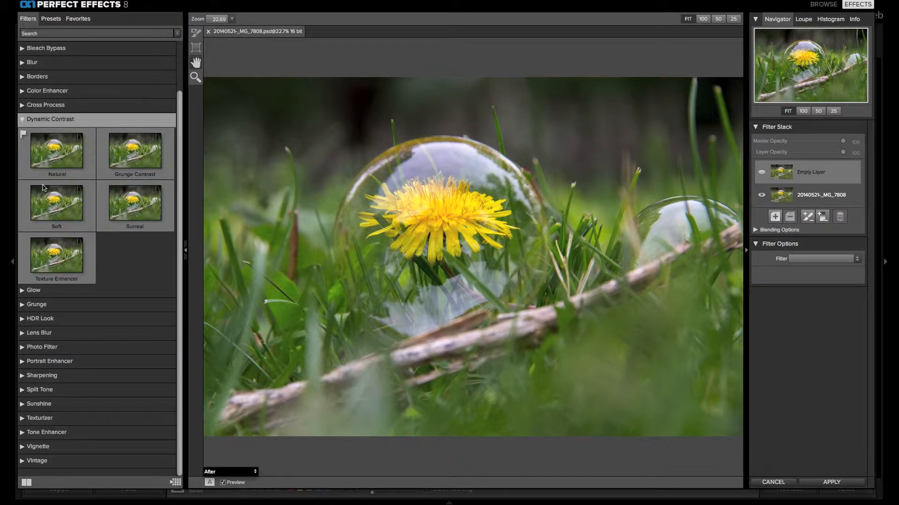
left_click(57, 156)
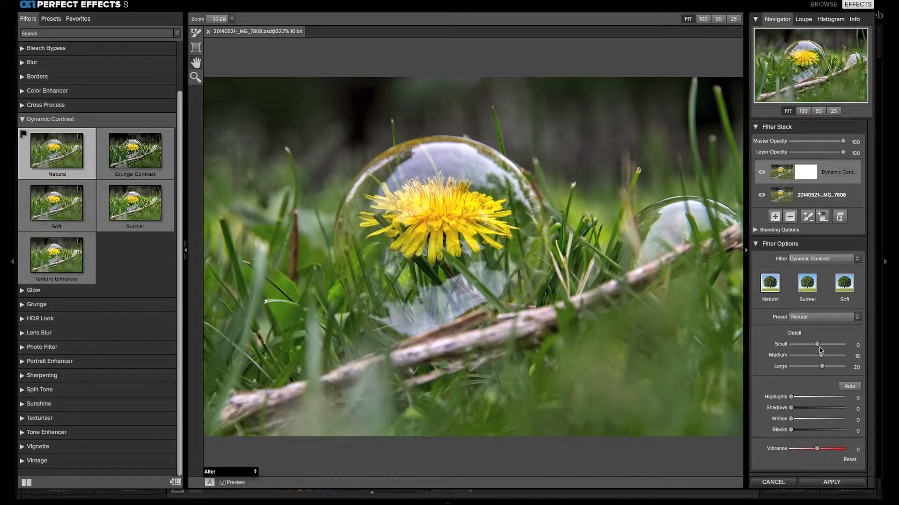
left_click_drag(818, 345, 848, 349)
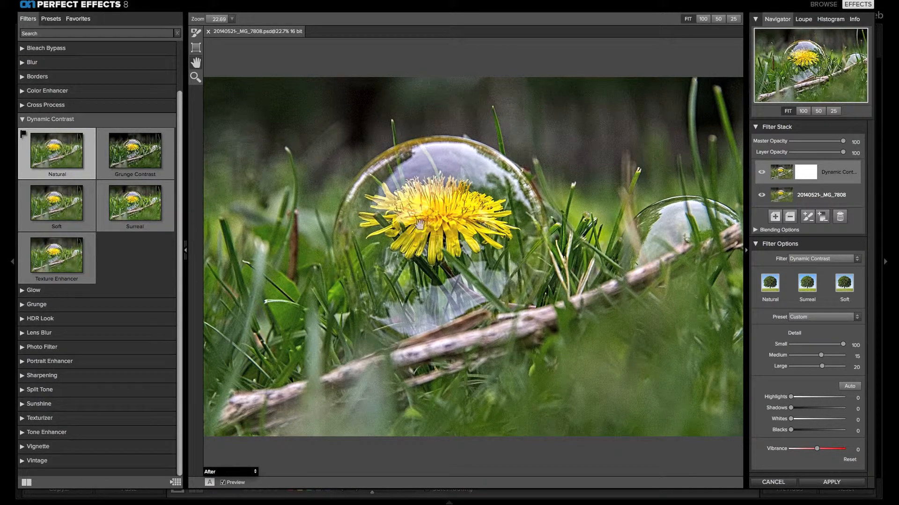
left_click_drag(842, 346, 824, 351)
left_click(853, 345)
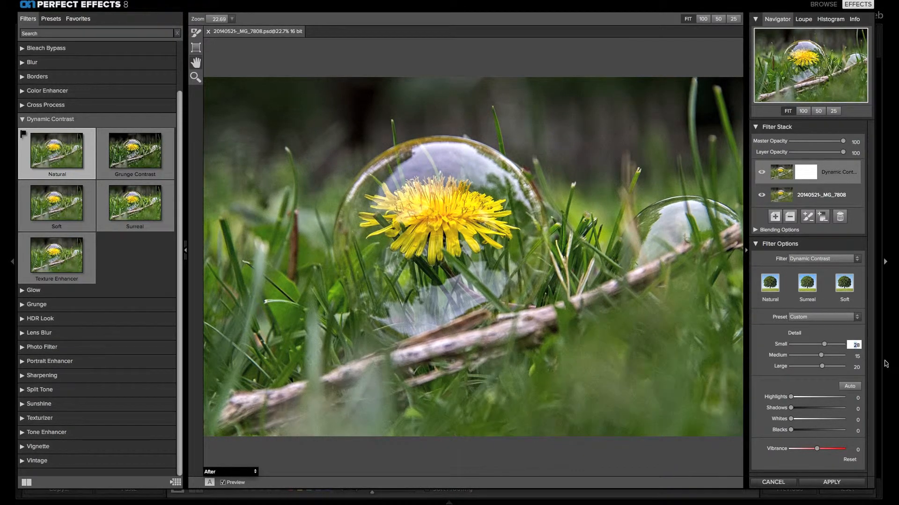
type("30")
key("Return")
Test a strong Medium detail on the Dynamic Contrast filter and set it to 20.
left_click_drag(821, 357, 843, 356)
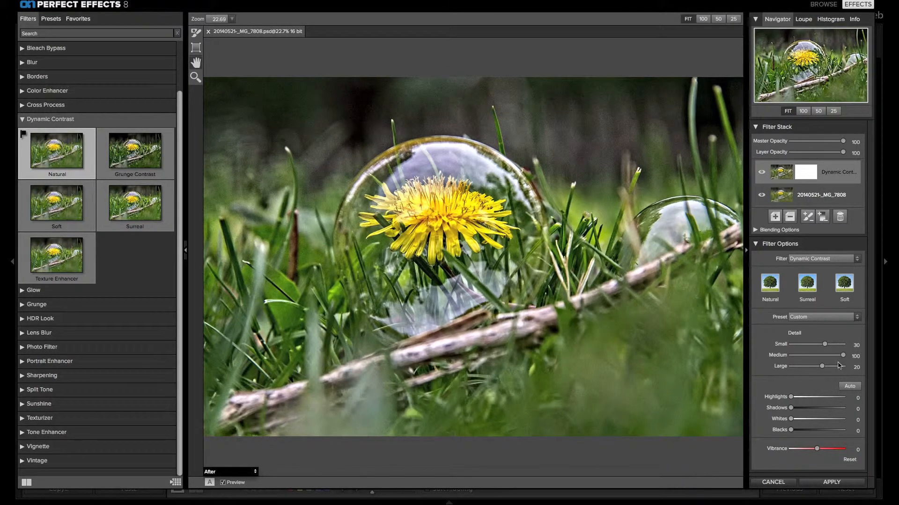
left_click_drag(840, 359, 823, 357)
left_click(852, 357)
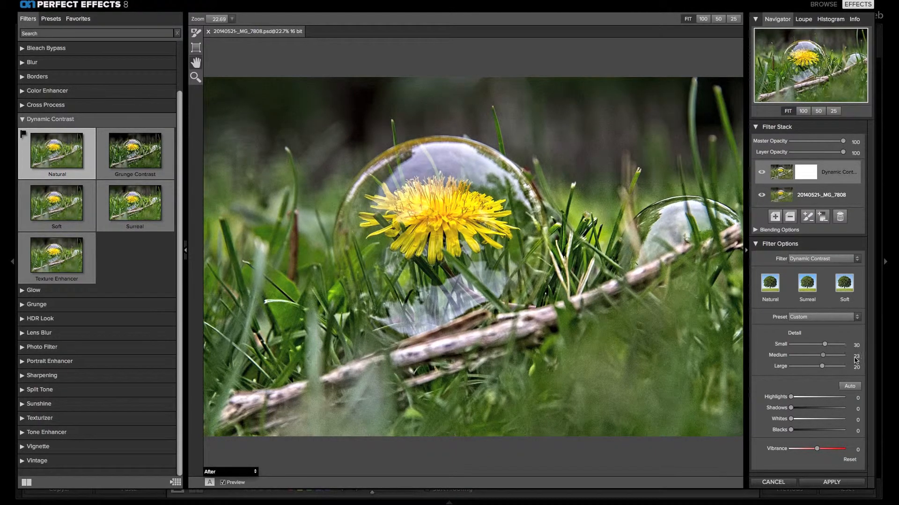
left_click(856, 358)
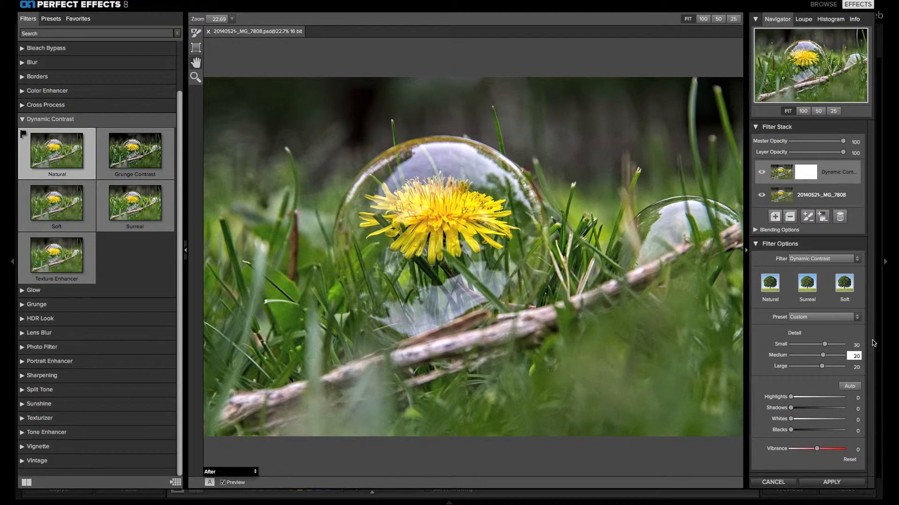
key("Return")
Test a strong Large detail on the Dynamic Contrast filter and set it to 0.
left_click_drag(822, 367, 840, 367)
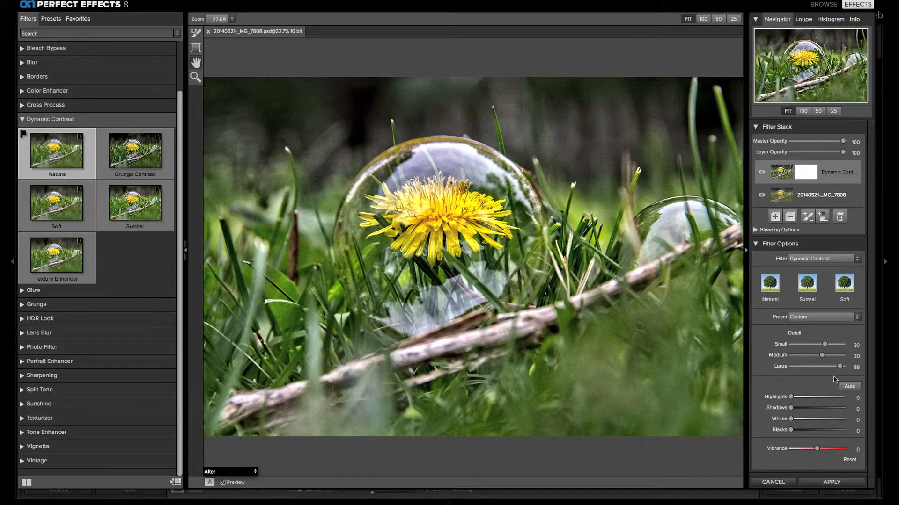
left_click_drag(841, 369, 817, 369)
left_click(855, 368)
key("BackSpace")
type("0")
key("Return")
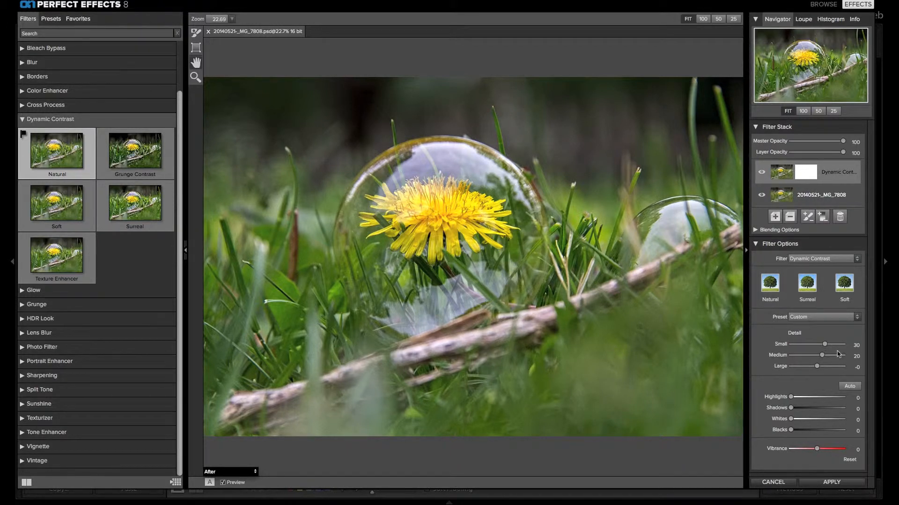
Compare the photo with and without the Dynamic Contrast layer and set its Medium detail to 10.
left_click(762, 174)
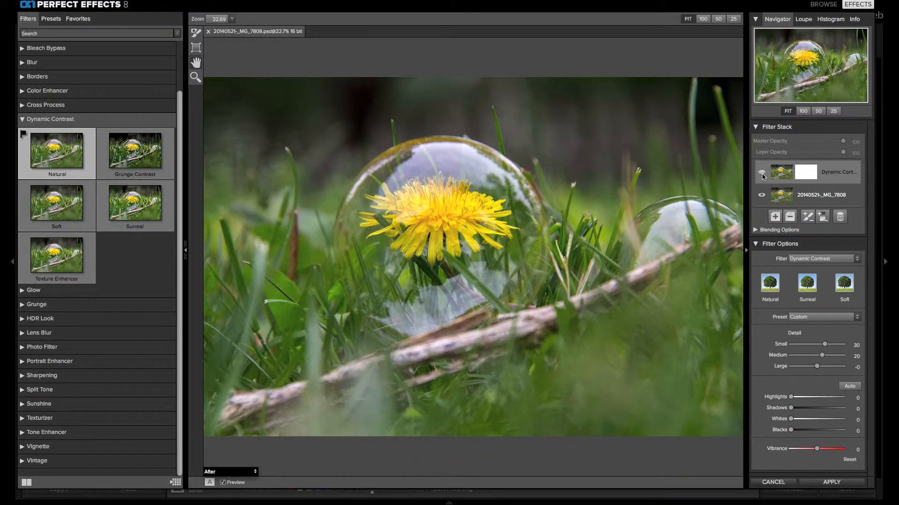
left_click(762, 173)
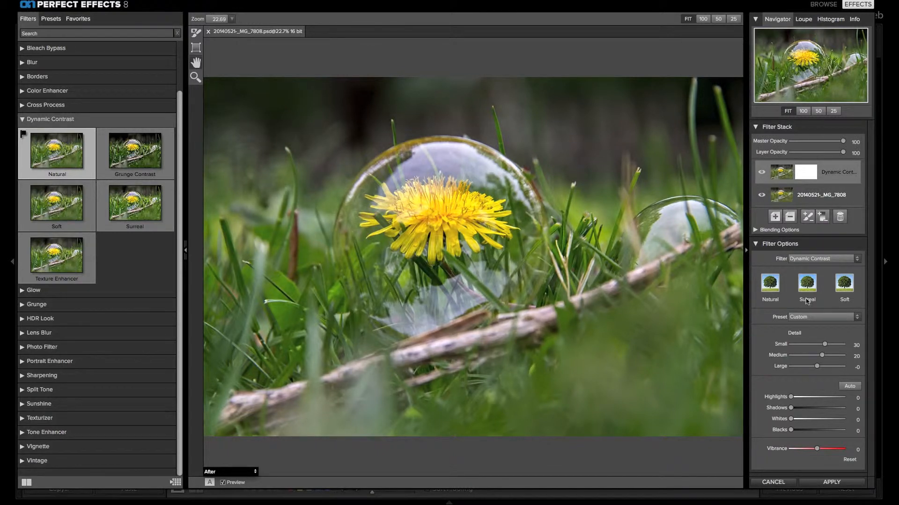
left_click_drag(823, 358, 819, 358)
left_click(857, 356)
type("10")
key("Return")
Add a new filter layer and apply the Green Enhancer preset of the Color Enhancer filter to it.
left_click(774, 217)
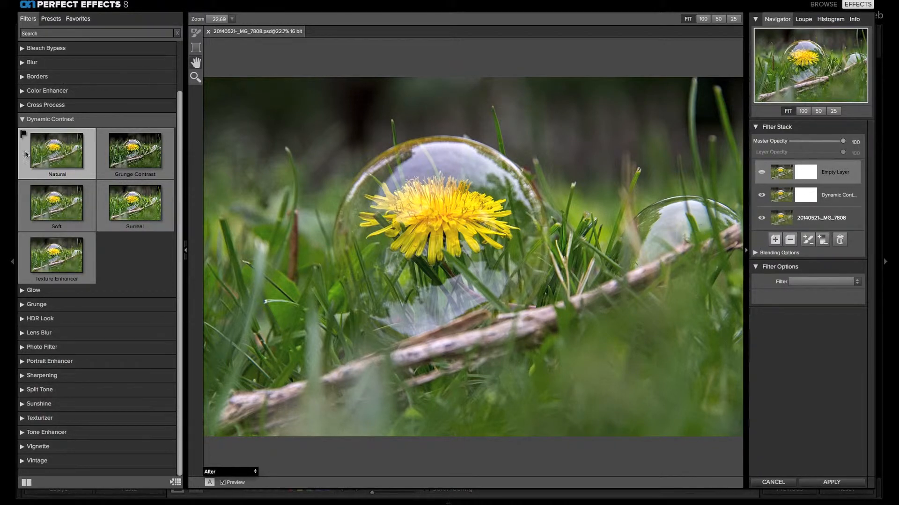
left_click(34, 91)
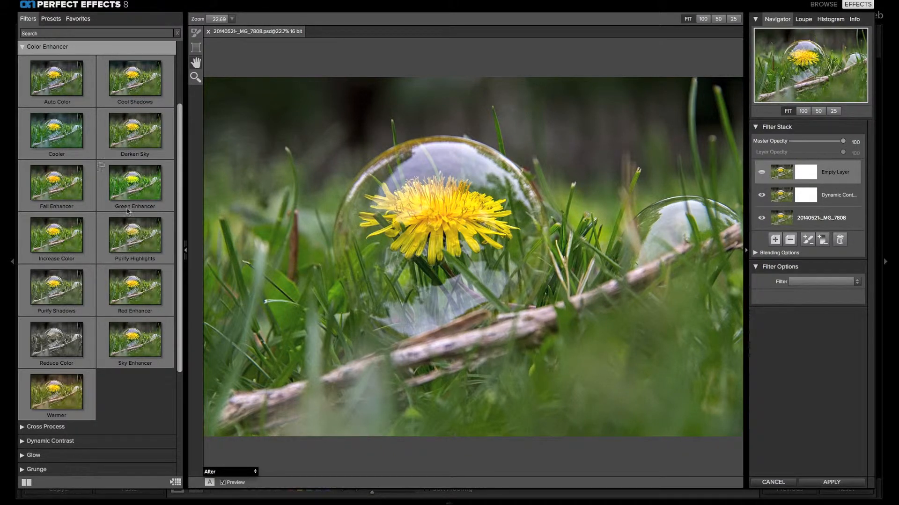
left_click(136, 186)
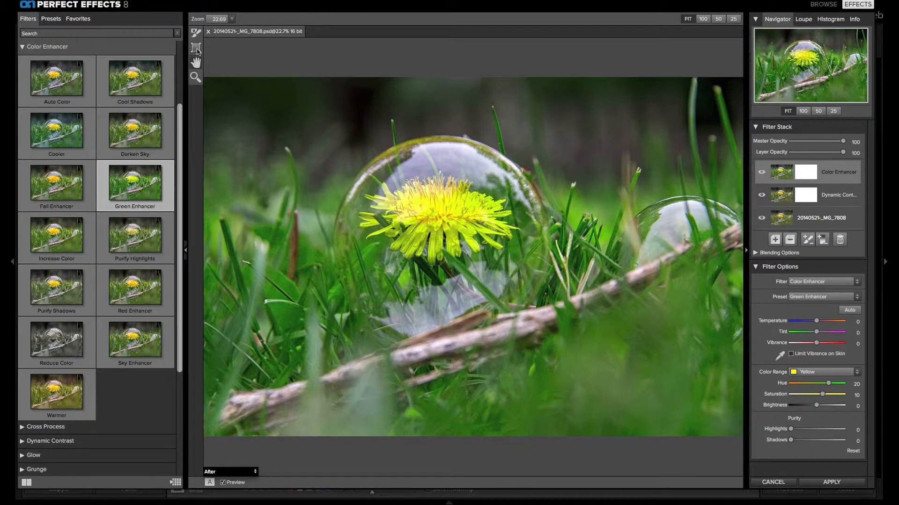
Paint the Green Enhancer effect out of the dandelion with the masking brush at size 200, and enable Perfect Brush.
left_click(196, 33)
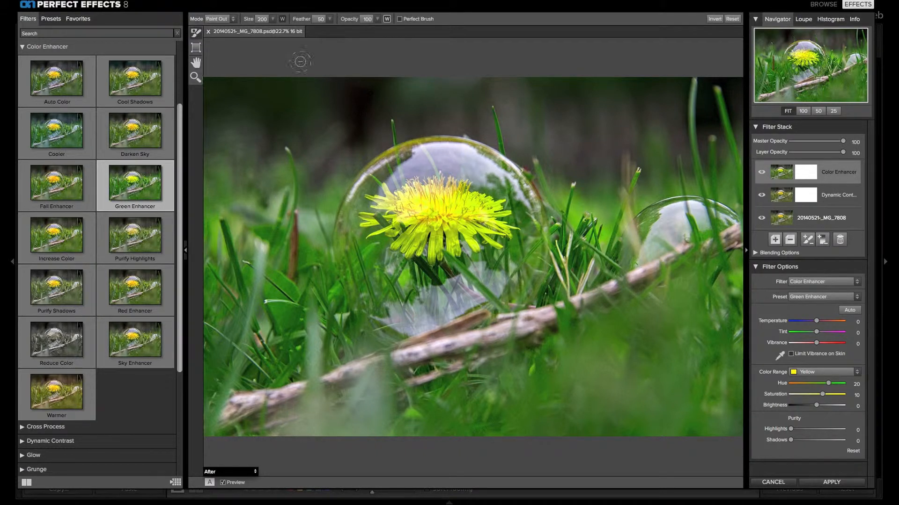
left_click_drag(428, 211, 440, 188)
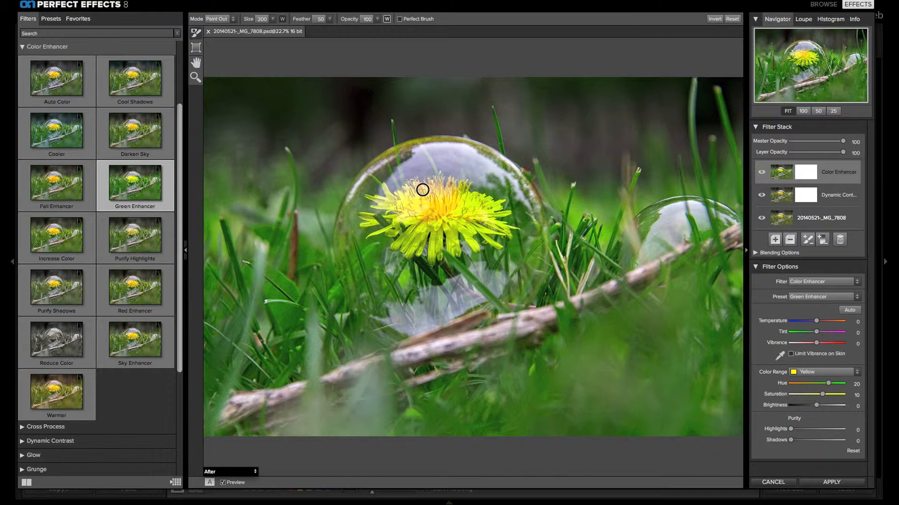
mouse_move(372, 222)
left_mouse_down()
mouse_move(414, 224)
mouse_move(398, 246)
mouse_move(412, 251)
mouse_move(432, 227)
mouse_move(436, 253)
mouse_move(446, 221)
mouse_move(452, 245)
mouse_move(460, 231)
mouse_move(474, 246)
mouse_move(465, 226)
mouse_move(504, 235)
mouse_move(488, 212)
mouse_move(460, 199)
mouse_move(486, 200)
mouse_move(504, 221)
mouse_move(503, 200)
mouse_move(479, 207)
mouse_move(429, 190)
mouse_move(441, 205)
mouse_move(409, 223)
mouse_move(428, 226)
mouse_move(438, 204)
mouse_move(415, 195)
mouse_move(367, 197)
mouse_move(388, 211)
mouse_move(358, 214)
left_mouse_up()
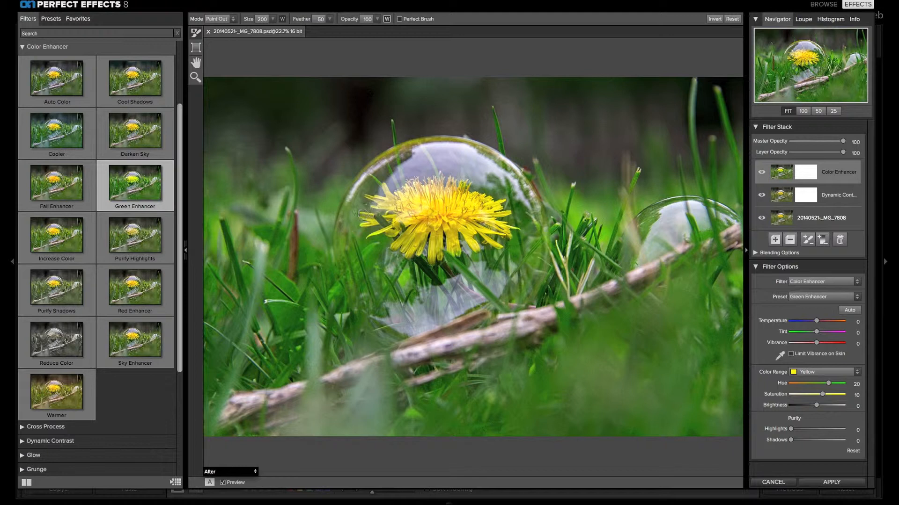
left_click(400, 20)
Compare the photo with and without the Color Enhancer layer and set that layer's opacity to 50.
left_click_drag(841, 154, 820, 154)
left_click(761, 173)
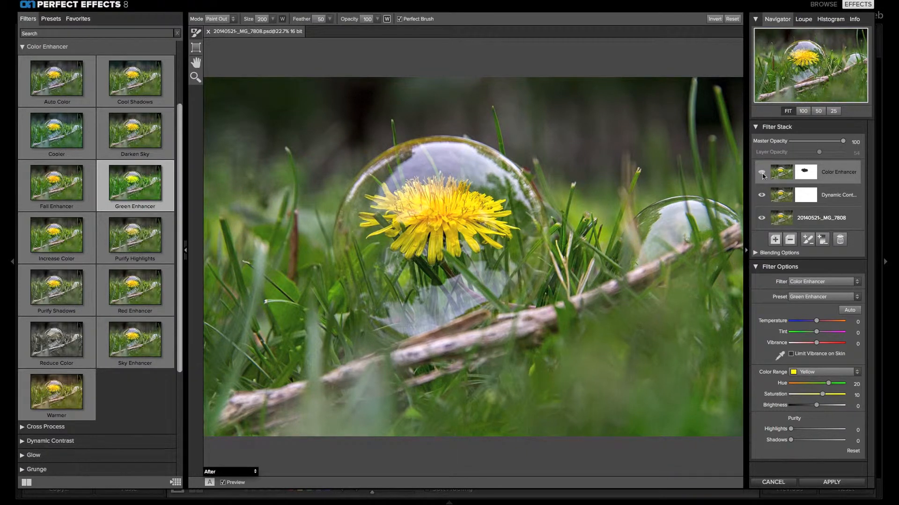
left_click(762, 173)
left_click(761, 174)
left_click(761, 173)
left_click(851, 153)
type("50")
key("Return")
left_click(836, 195)
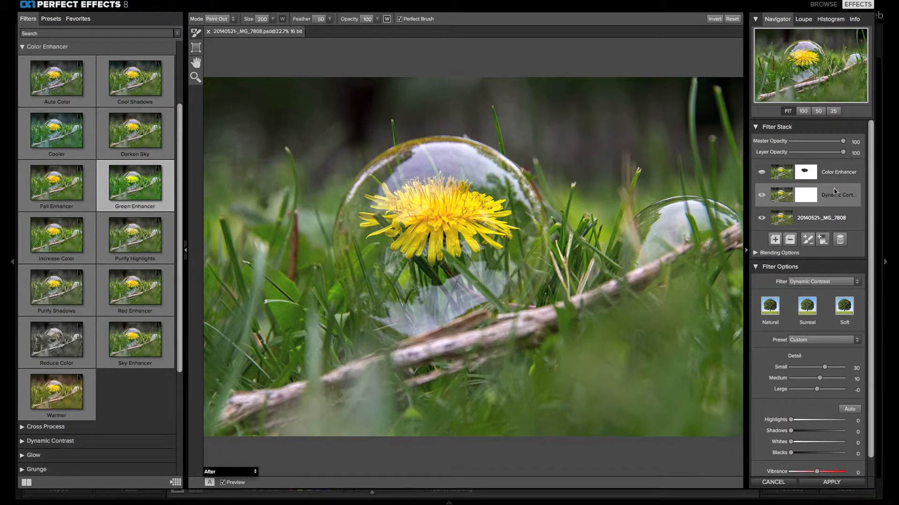
left_click(830, 176)
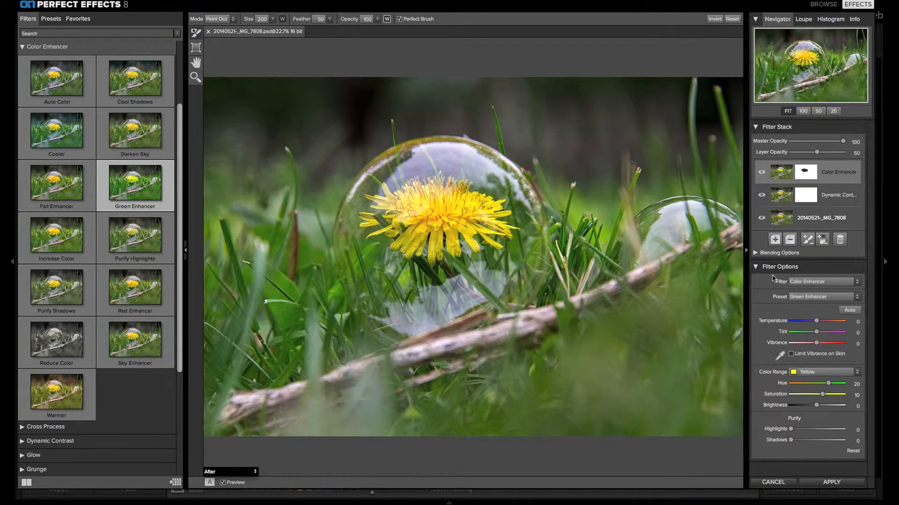
Add another filter layer and apply the Sunshine filter to it, trying the Natural preset and switching to Radiance.
left_click(775, 240)
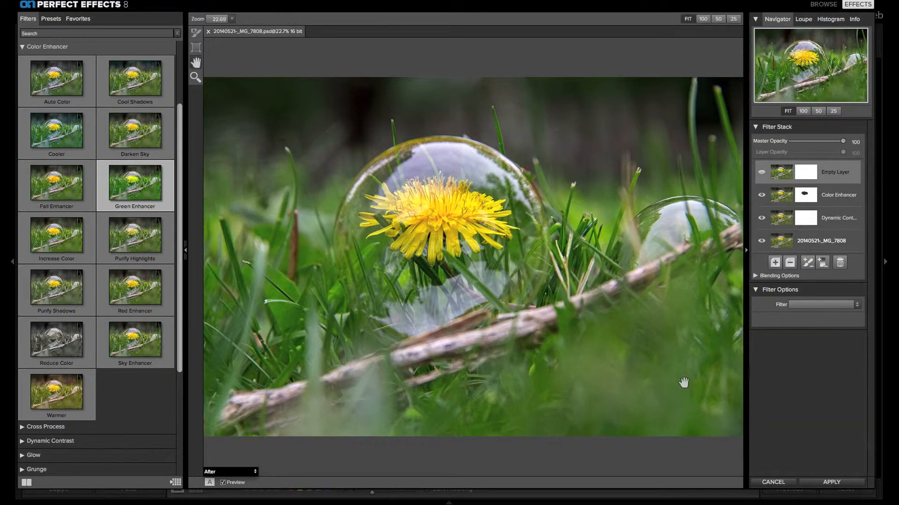
scroll(112, 328, "down", 4)
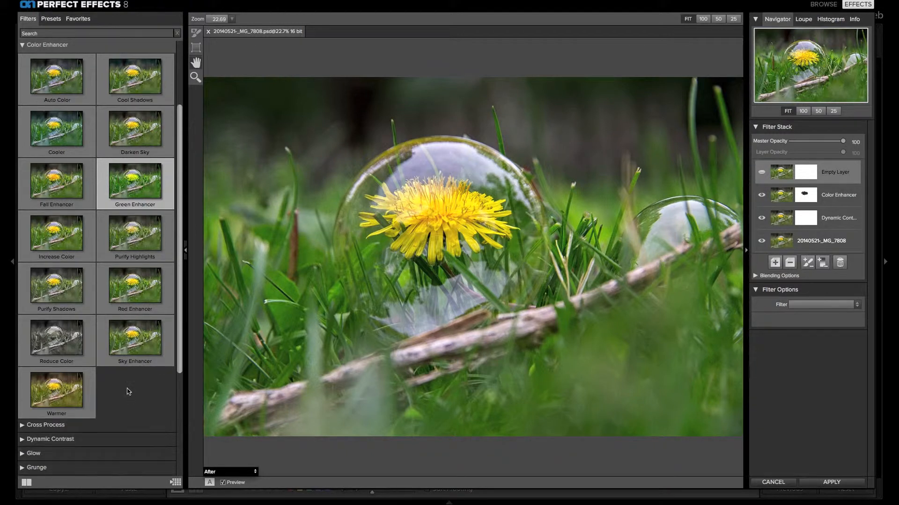
scroll(79, 371, "up", 1)
scroll(78, 365, "down", 1)
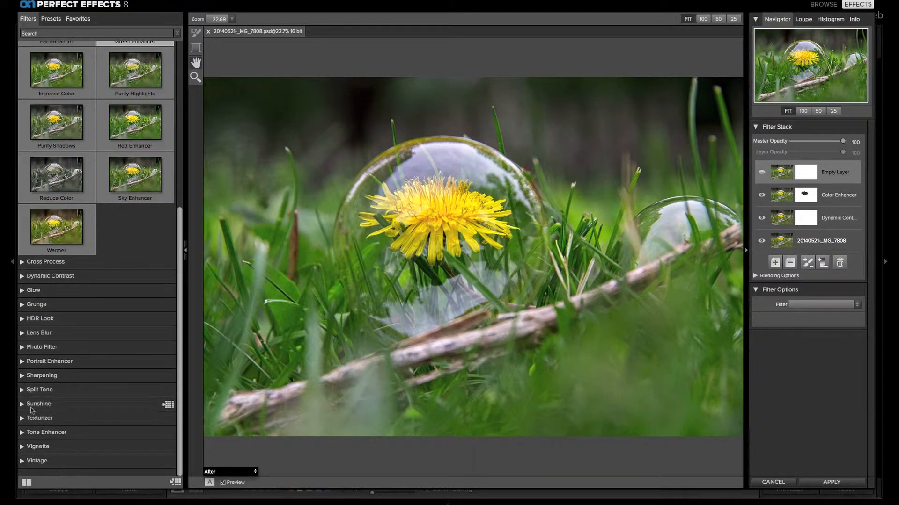
left_click(23, 406)
left_click(22, 406)
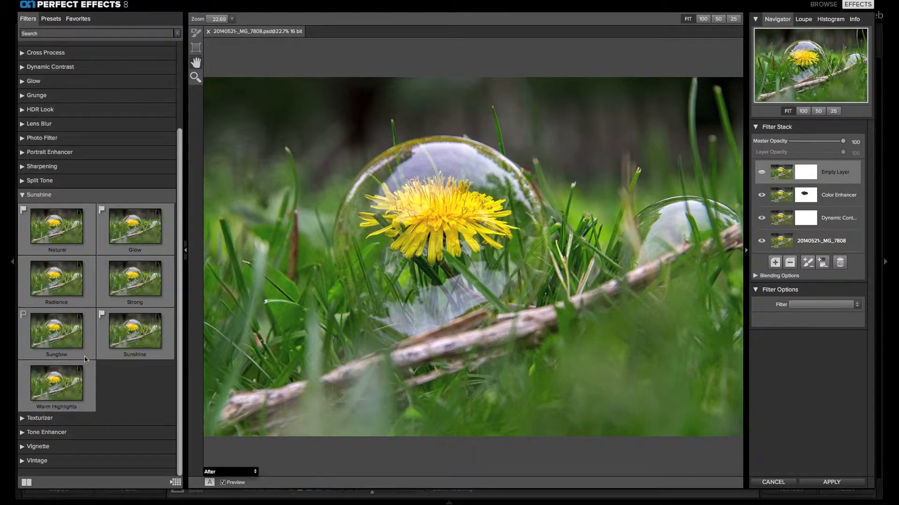
left_click(59, 234)
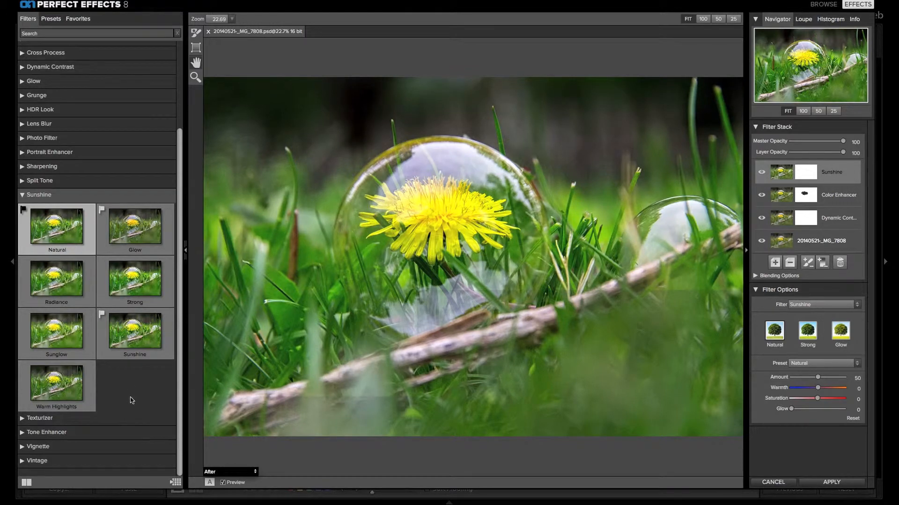
left_click(50, 281)
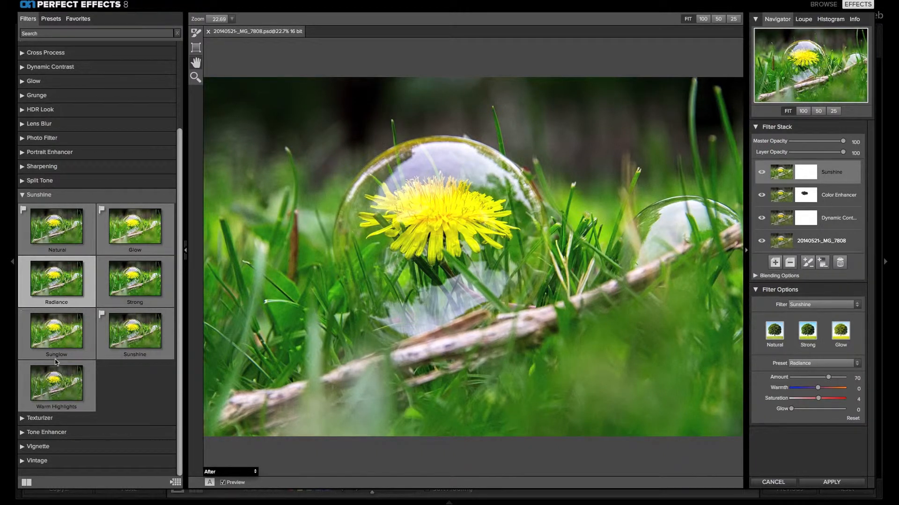
Try the Sunshine filter's Warm Highlights preset, compare the photo with and without the layer, and switch to the Glow preset.
left_click(62, 391)
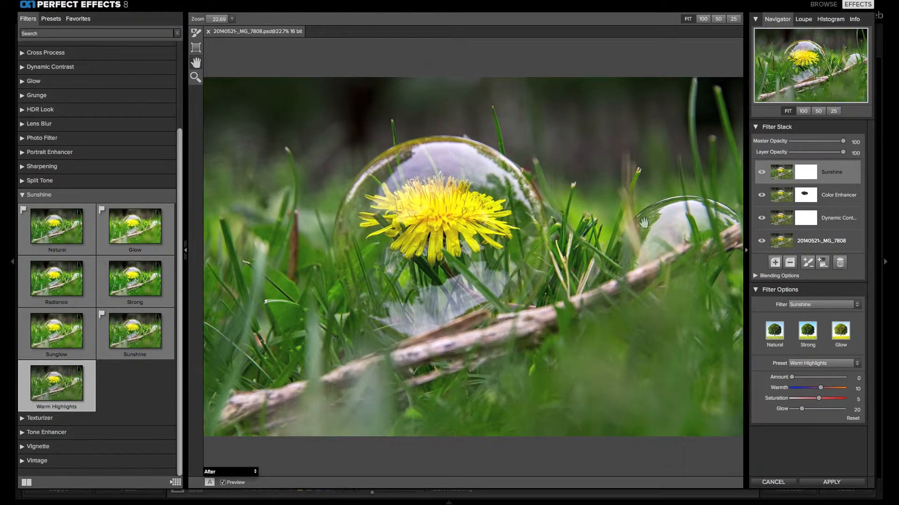
left_click(761, 173)
left_click(762, 175)
left_click(765, 179)
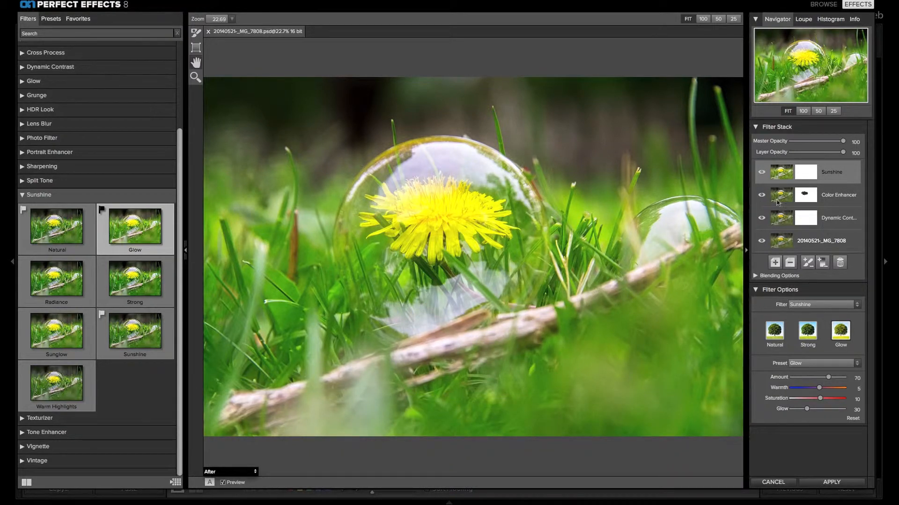
Set the Sunshine layer's opacity to 30 and compare the photo with and without the layer.
left_click_drag(844, 154, 805, 153)
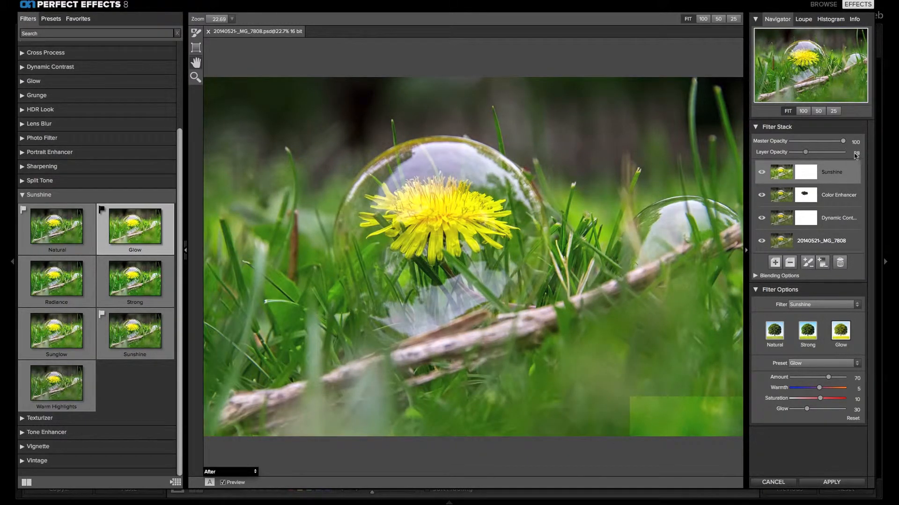
left_click(854, 155)
double_click(856, 153)
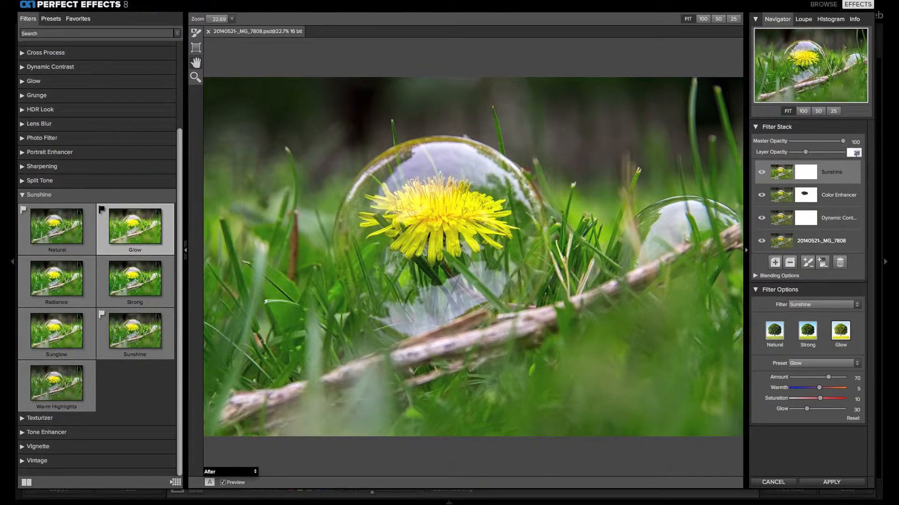
key("Return")
left_click(761, 174)
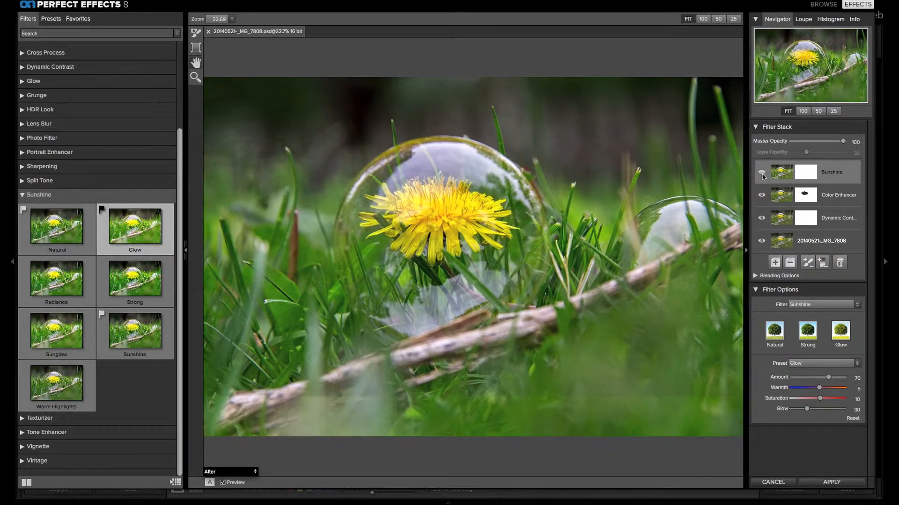
left_click(762, 174)
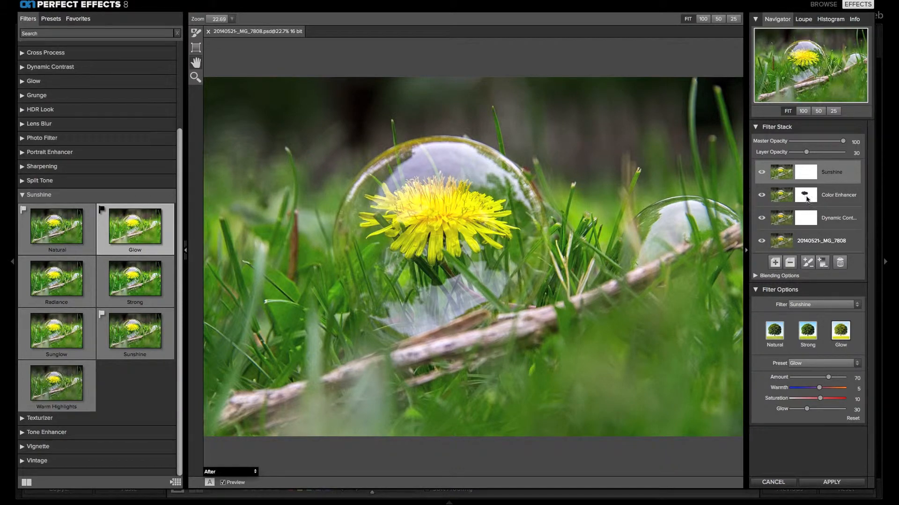
Copy the Color Enhancer layer's mask onto the Sunshine layer and set the Sunshine layer's opacity to 20.
left_click_drag(805, 200, 806, 175)
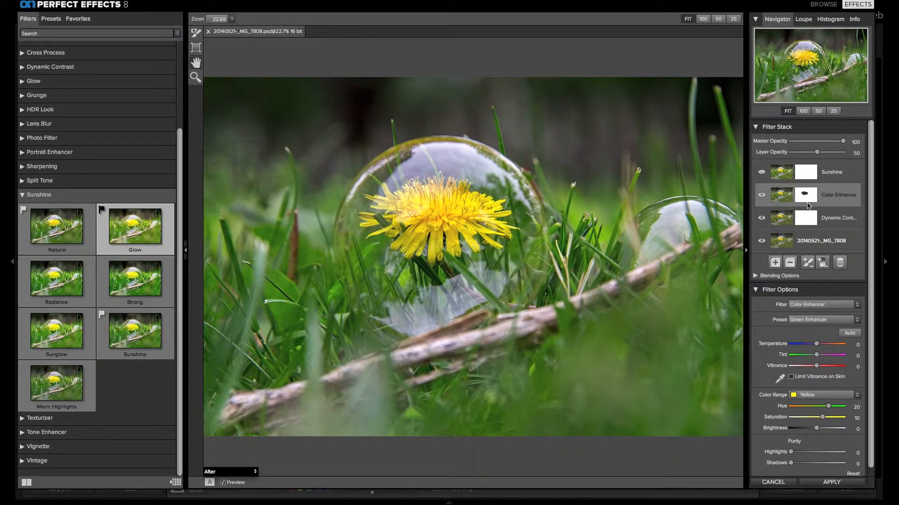
left_click_drag(805, 196, 805, 173)
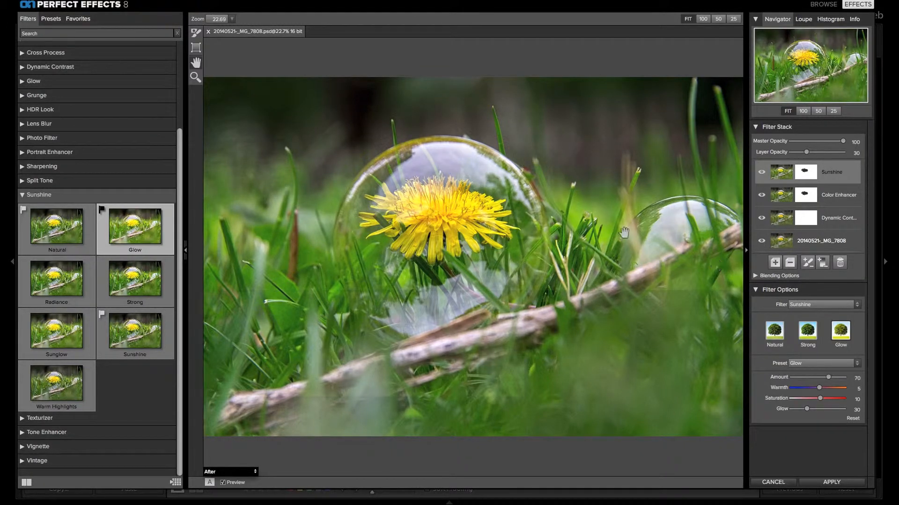
left_click(761, 174)
left_click(762, 176)
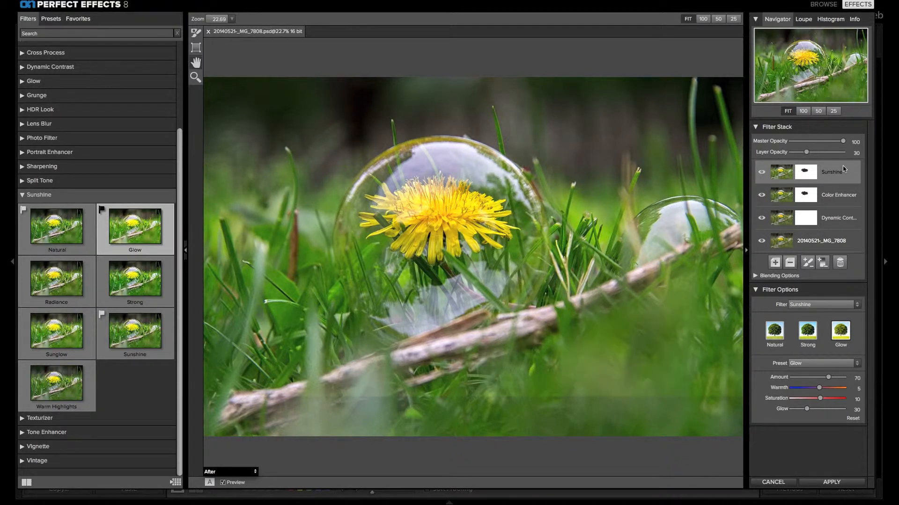
left_click(851, 152)
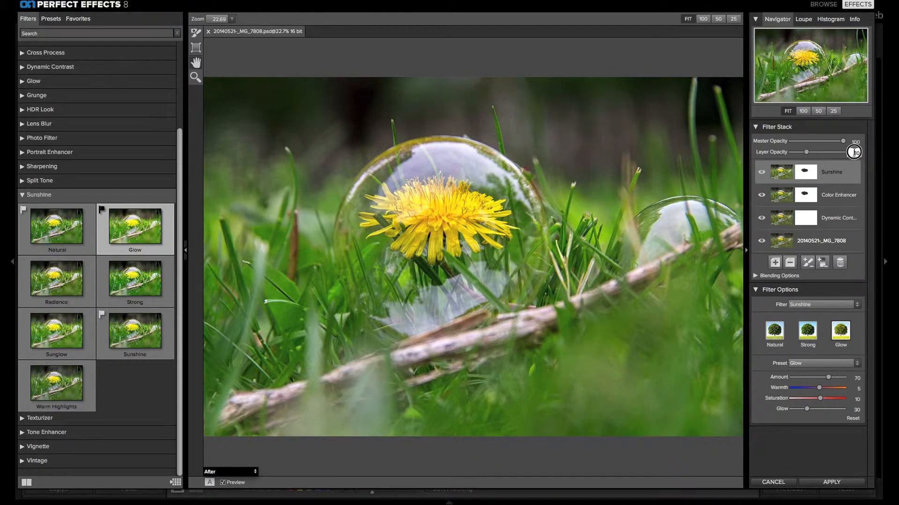
type("20")
key("Return")
Add a filter layer with the Sharpening filter's Amazing Detail Finder preset and compare the photo with and without it.
left_click(774, 263)
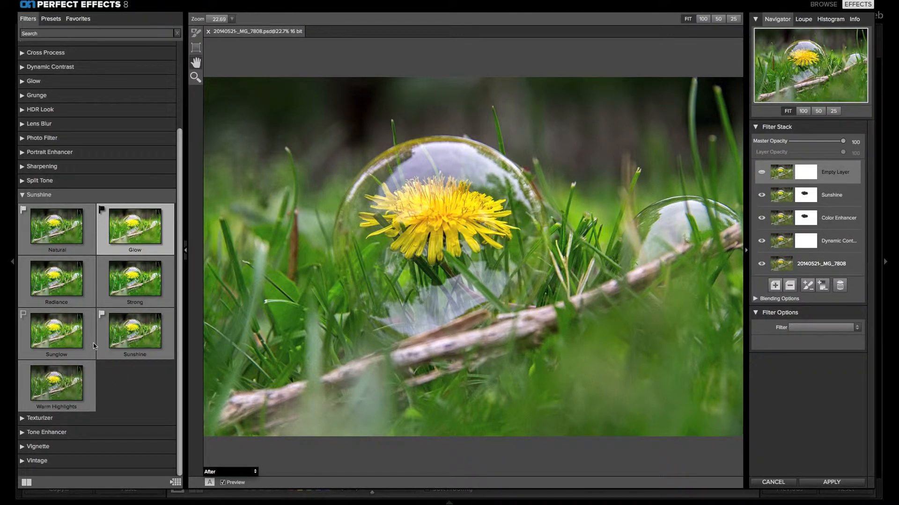
scroll(120, 163, "up", 1)
scroll(121, 163, "up", 7)
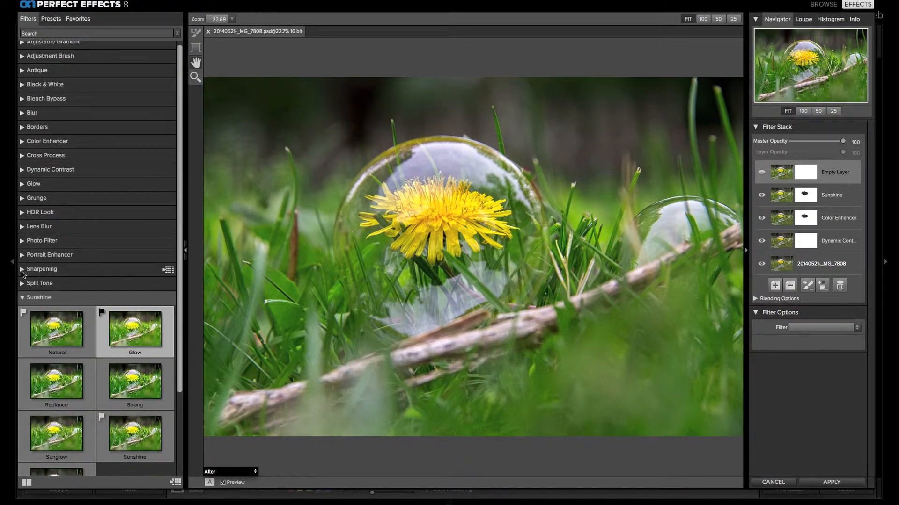
left_click(51, 276)
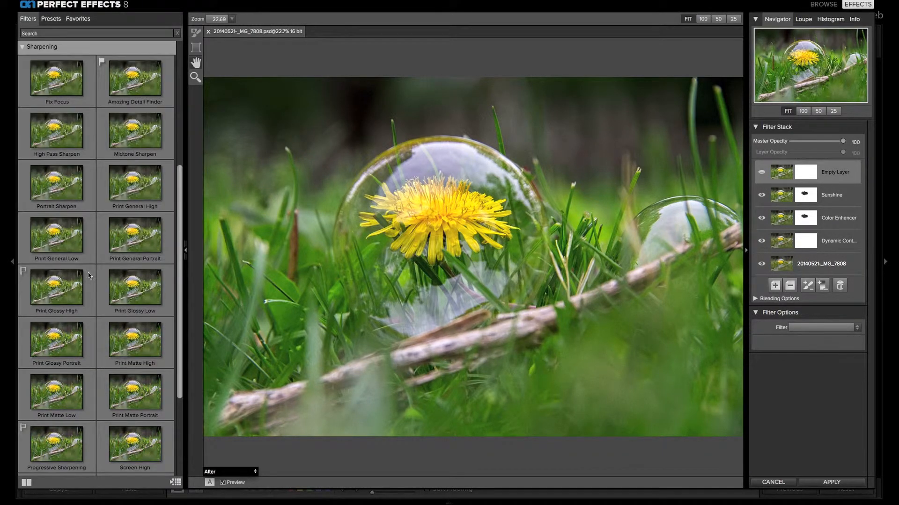
left_click(133, 86)
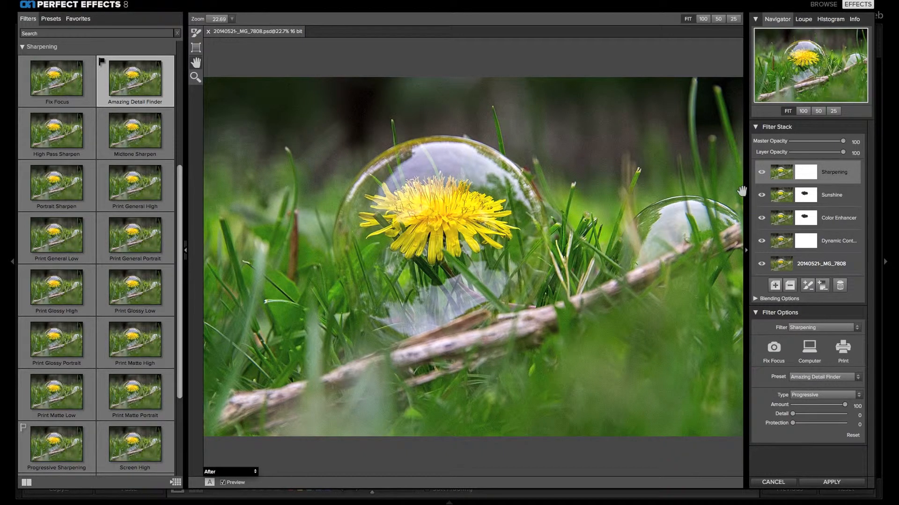
left_click(761, 172)
left_click(761, 173)
left_click(762, 174)
left_click(762, 174)
Paint the sharpening out of the dark background's upper-left corner with the masking brush at size 1000 and Perfect Brush off.
left_click(195, 32)
left_click(401, 20)
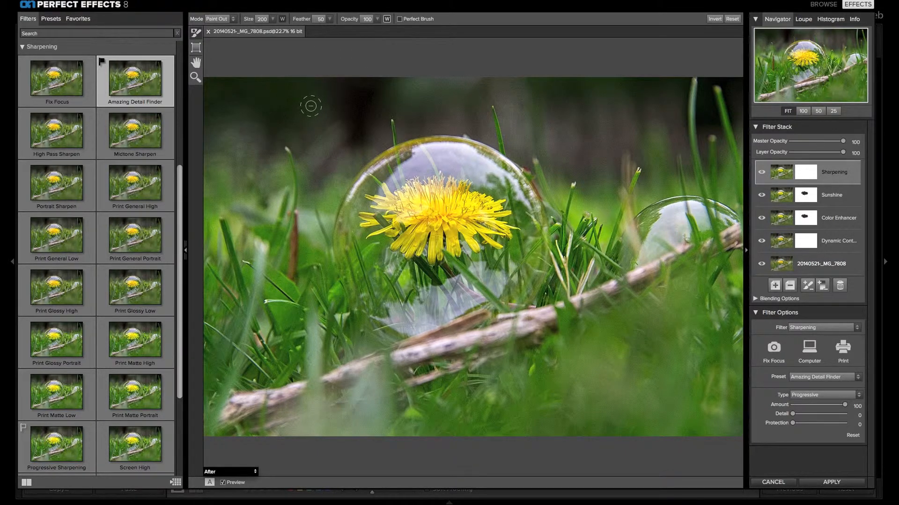
key("]")
key("]")
key("]")
key("]")
key("]")
key("]")
key("]")
key("]")
key("]")
key("]")
key("]")
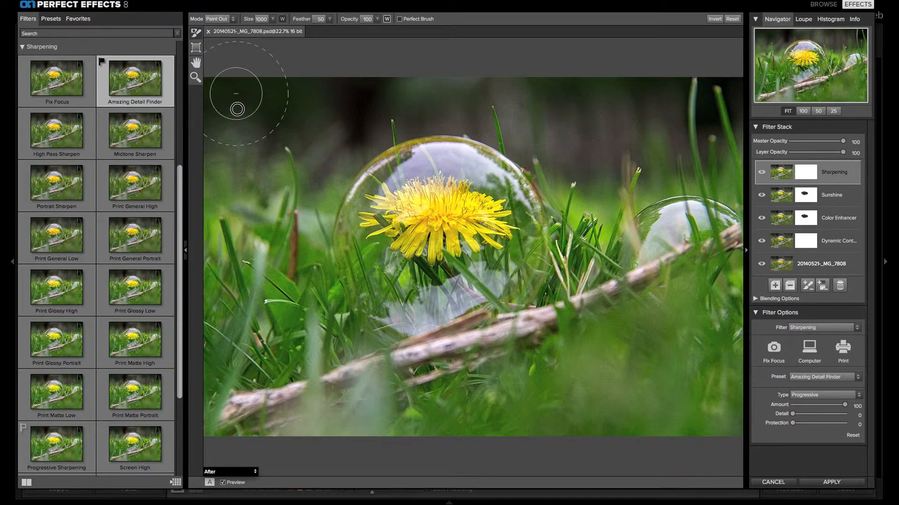
mouse_move(230, 127)
left_mouse_down()
mouse_move(267, 111)
mouse_move(339, 181)
mouse_move(252, 168)
mouse_move(268, 174)
left_mouse_up()
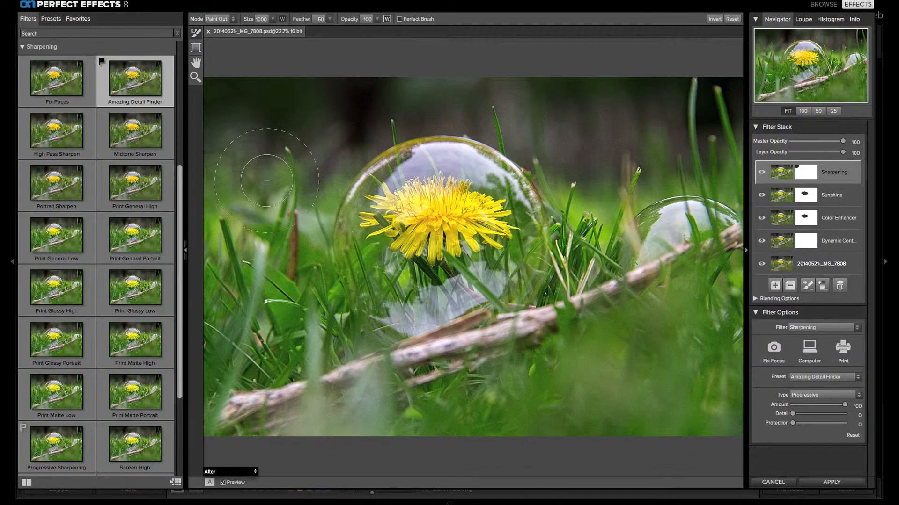
Display the red mask overlay and paint the sharpening out of the background above the bubble and the foreground below the branch at brush size 800.
key("bracketleft")
key("bracketleft")
key("o")
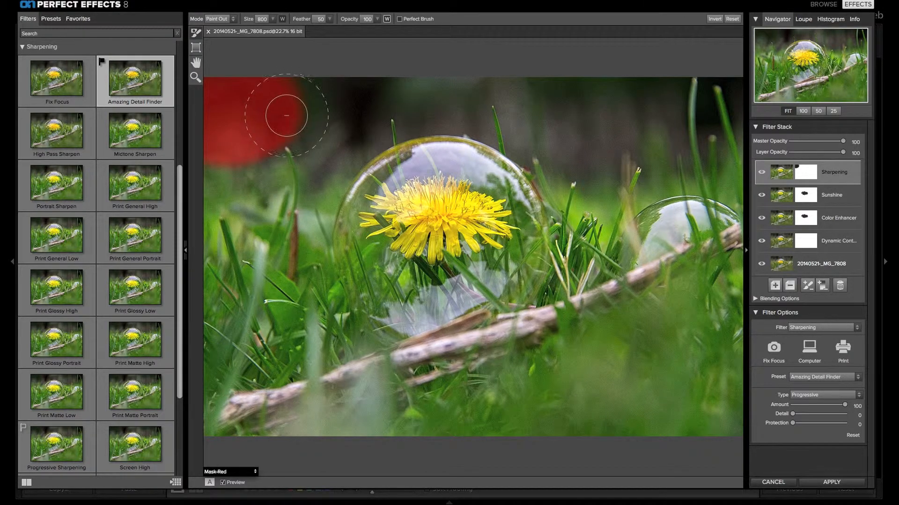
left_click_drag(289, 110, 331, 110)
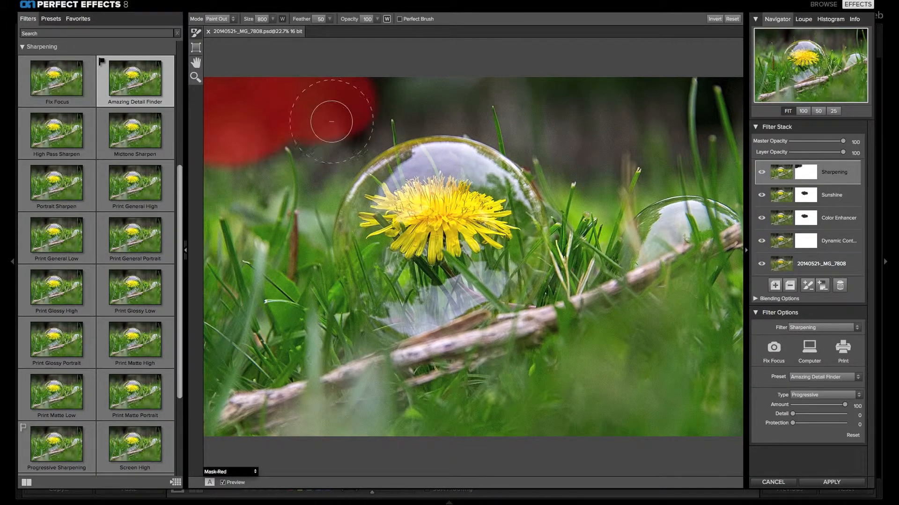
mouse_move(330, 119)
left_mouse_down()
mouse_move(271, 176)
mouse_move(196, 181)
mouse_move(220, 206)
mouse_move(248, 203)
mouse_move(304, 172)
mouse_move(377, 97)
mouse_move(405, 91)
mouse_move(716, 105)
mouse_move(735, 139)
mouse_move(733, 161)
mouse_move(656, 145)
mouse_move(615, 173)
mouse_move(515, 105)
mouse_move(445, 90)
left_mouse_up()
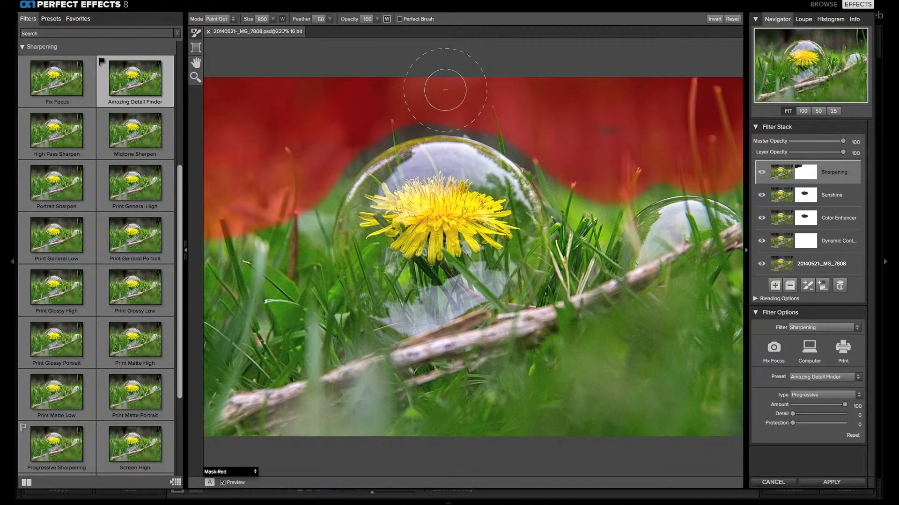
mouse_move(723, 291)
left_mouse_down()
mouse_move(577, 364)
mouse_move(593, 369)
mouse_move(683, 332)
mouse_move(734, 294)
mouse_move(738, 273)
mouse_move(700, 292)
mouse_move(726, 327)
mouse_move(740, 429)
mouse_move(707, 438)
mouse_move(292, 440)
mouse_move(230, 426)
mouse_move(222, 406)
mouse_move(676, 406)
mouse_move(725, 392)
mouse_move(690, 346)
mouse_move(683, 361)
mouse_move(679, 316)
mouse_move(403, 394)
mouse_move(222, 407)
left_mouse_up()
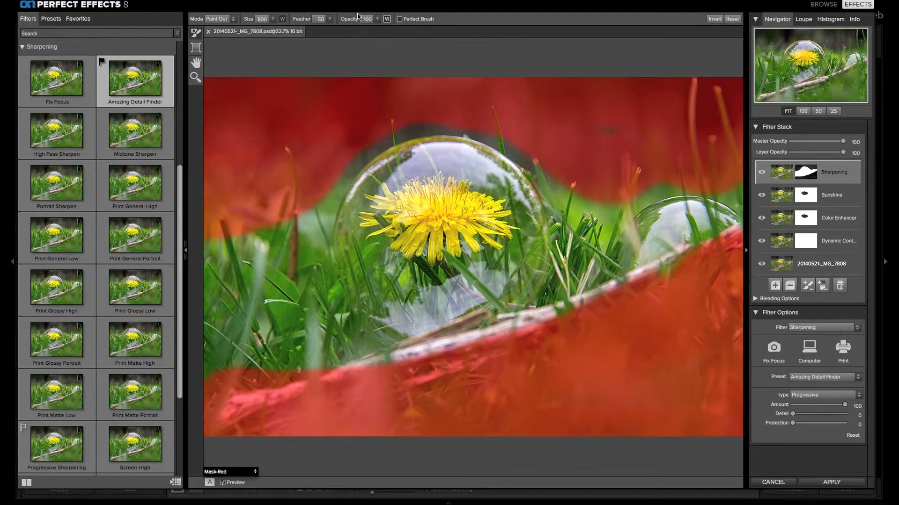
Reduce the masking brush to size 175, enable Perfect Brush, and examine the sharpening mask along the bubble's top edge.
key("bracketleft")
key("bracketleft")
key("bracketleft")
key("bracketleft")
key("bracketleft")
key("bracketleft")
key("bracketleft")
left_click(400, 21)
left_click(400, 19)
key("super+equal")
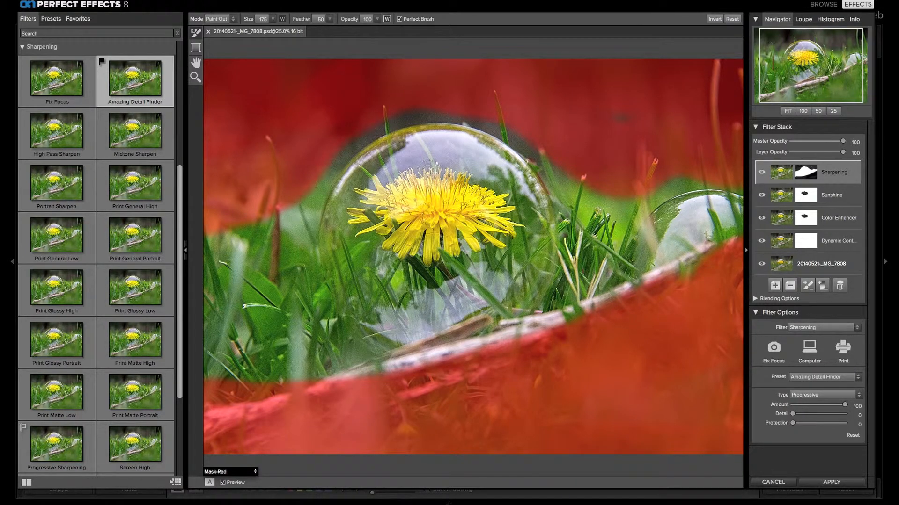
key("super+equal")
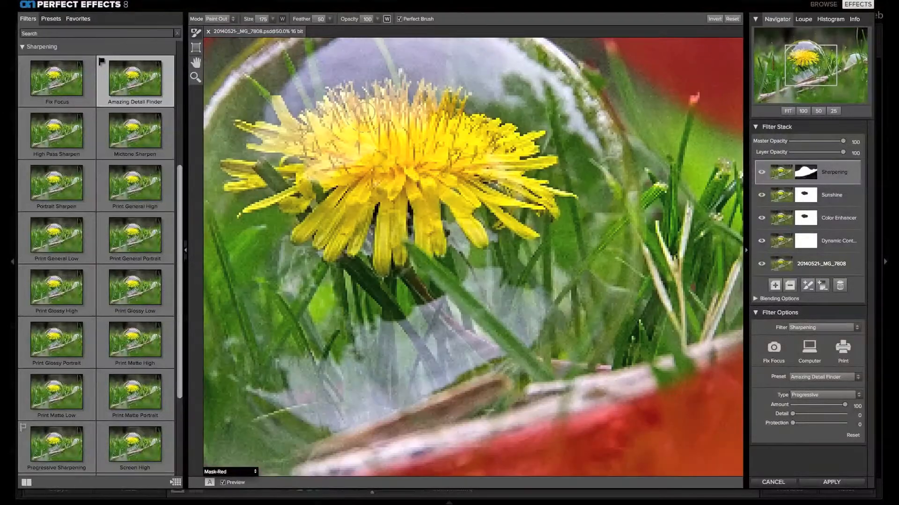
left_click_drag(421, 109, 445, 342)
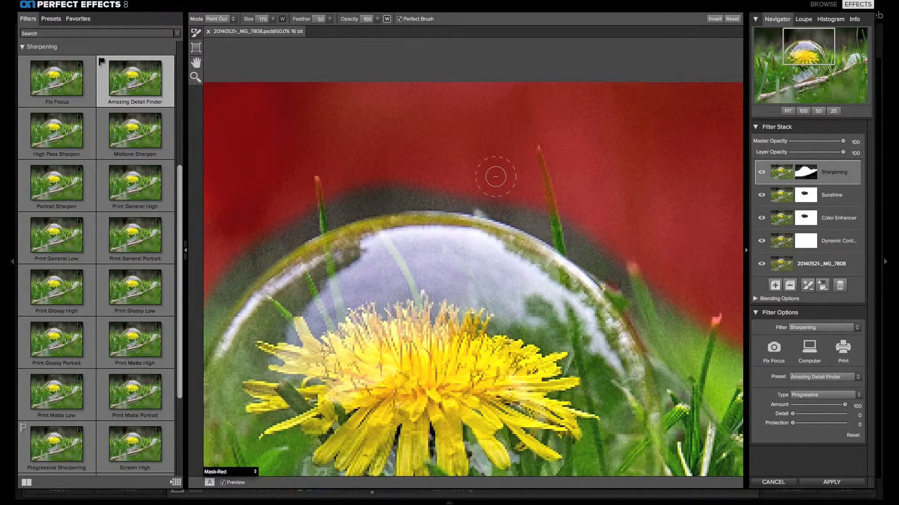
Hide the red mask overlay and shrink the masking brush further to suit the grass blades above the bubble.
key("o")
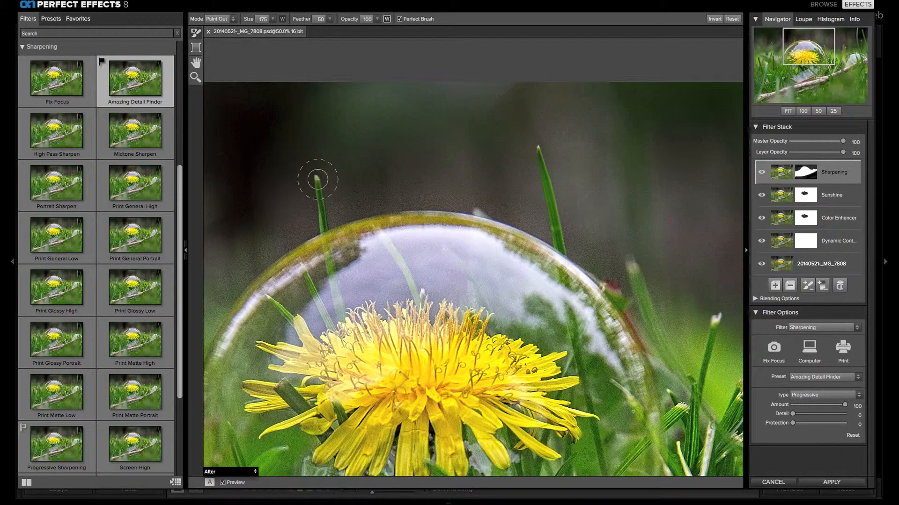
key("bracketleft")
key("bracketleft")
key("bracketleft")
key("bracketleft")
key("bracketleft")
key("ctrl+0")
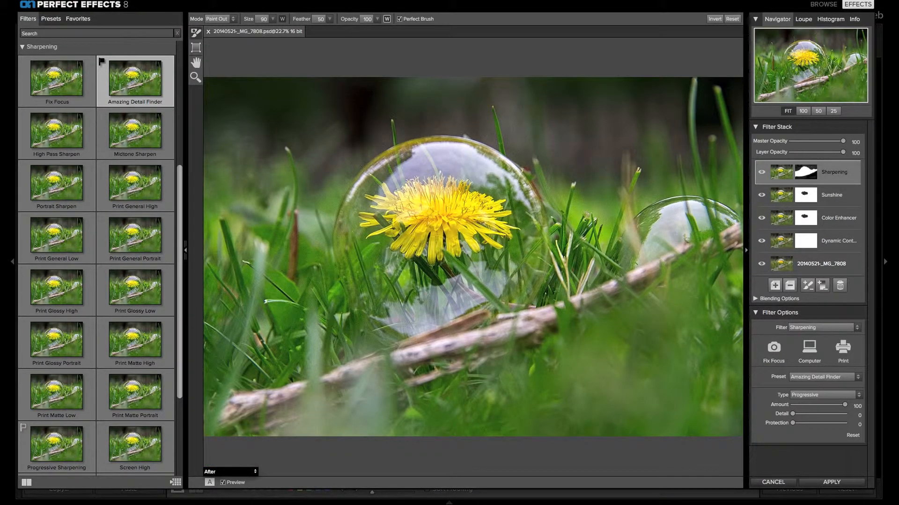
Add a filter layer with the Vignette filter's Big Softy preset and set its layer opacity to 65.
left_click(775, 285)
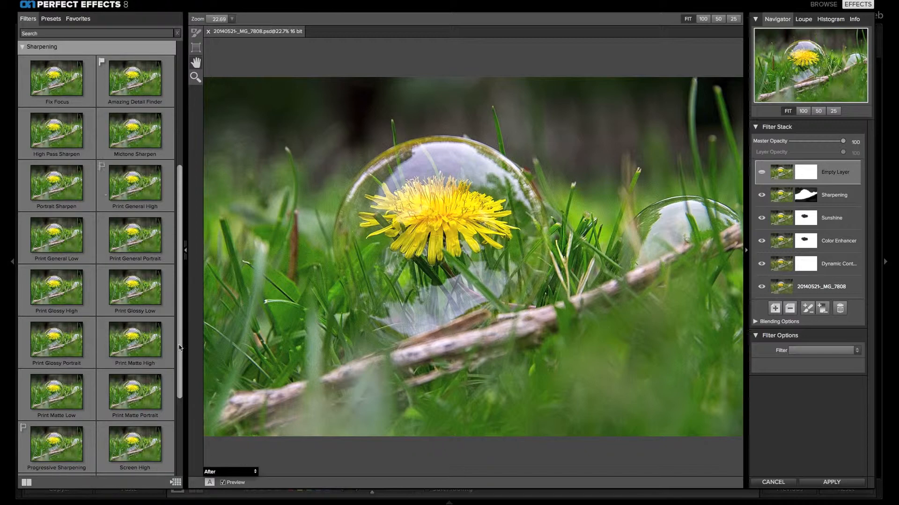
left_click(22, 47)
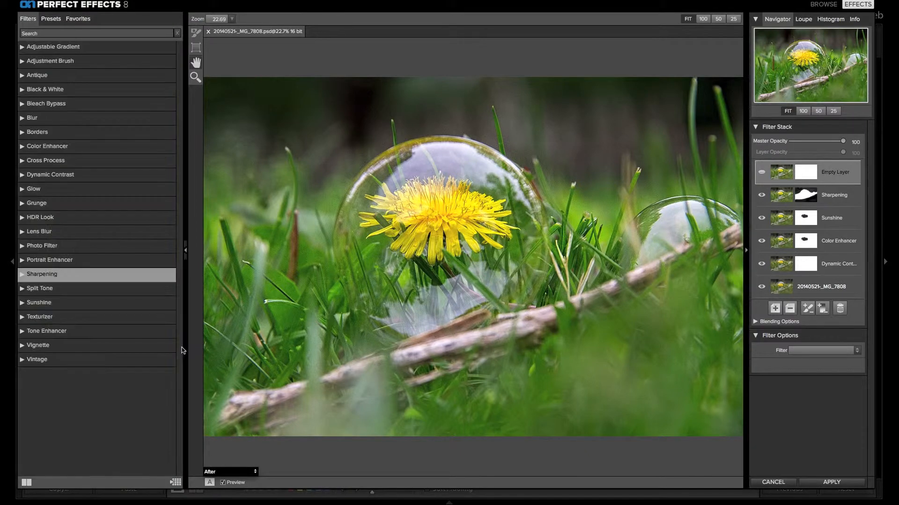
left_click(23, 346)
left_click(22, 347)
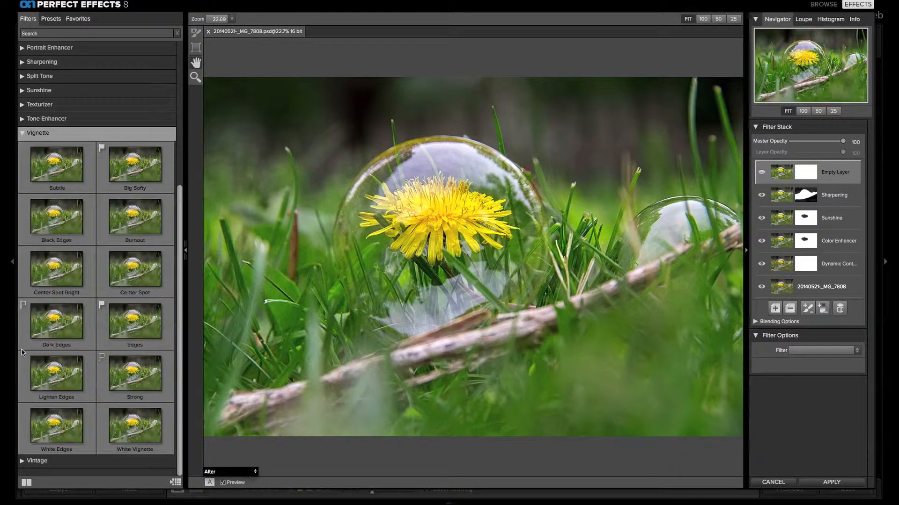
left_click(129, 166)
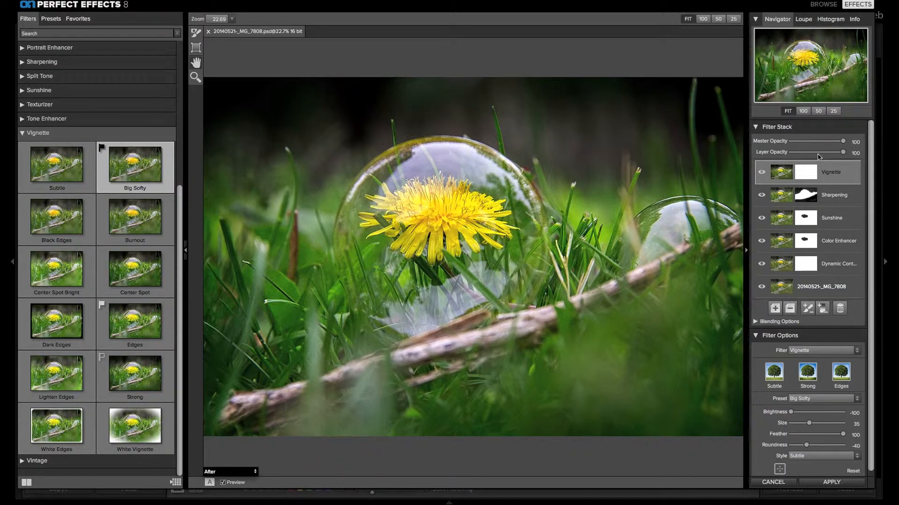
left_click_drag(844, 152, 829, 153)
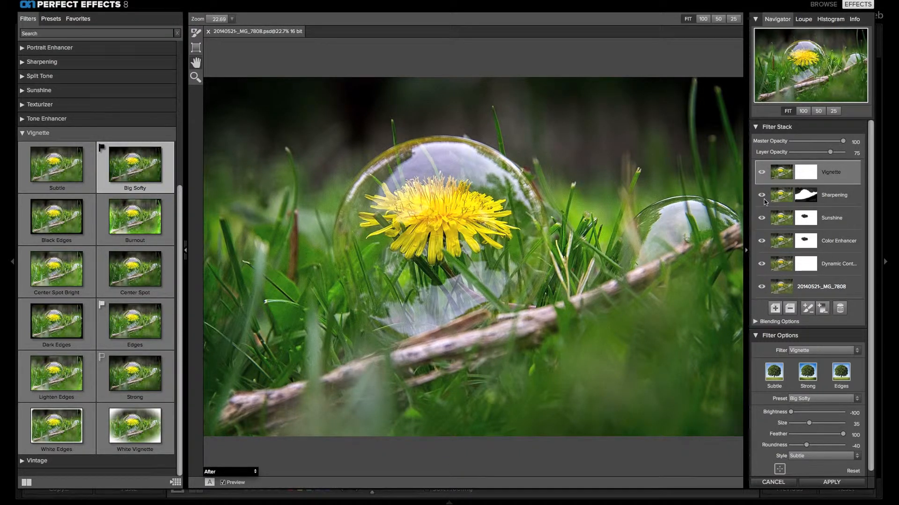
left_click_drag(830, 153, 825, 153)
Add a filter layer with the HDR Look filter's Natural preset and set its layer opacity to 50.
left_click(27, 135)
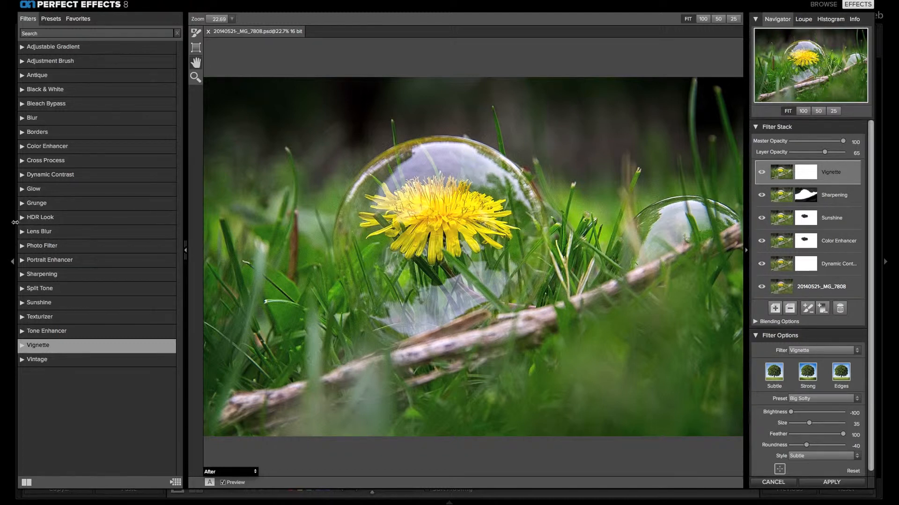
left_click(22, 221)
left_click(23, 220)
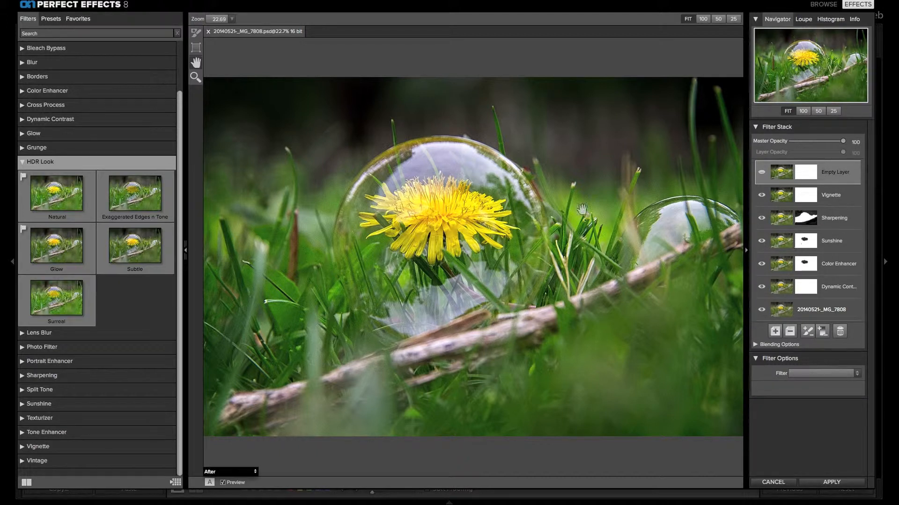
left_click(53, 204)
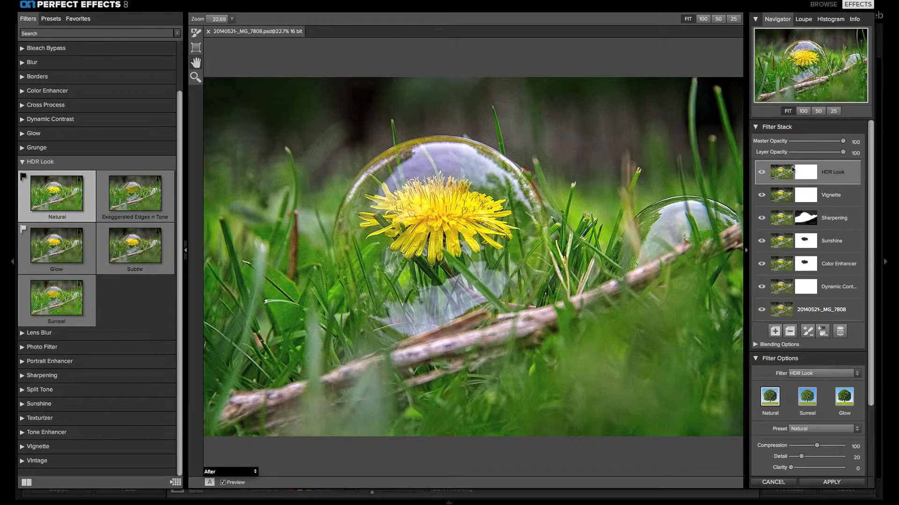
left_click_drag(843, 153, 817, 153)
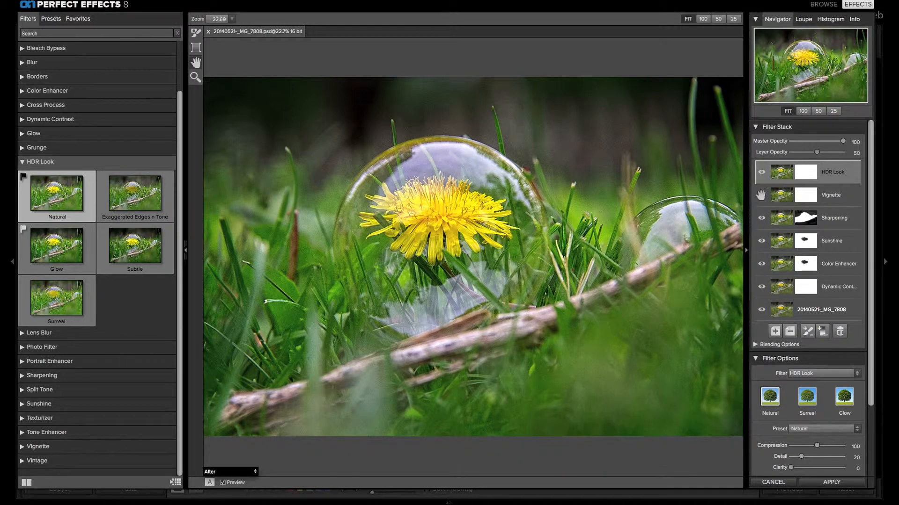
Compare the photo with and without the HDR Look layer, and delete that layer from the filter stack.
left_click(761, 172)
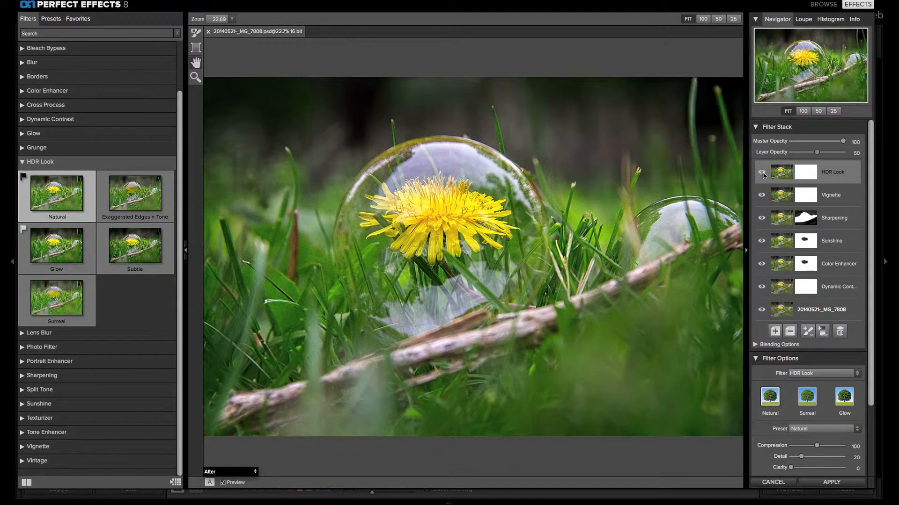
left_click(762, 174)
left_click(766, 175)
left_click(763, 175)
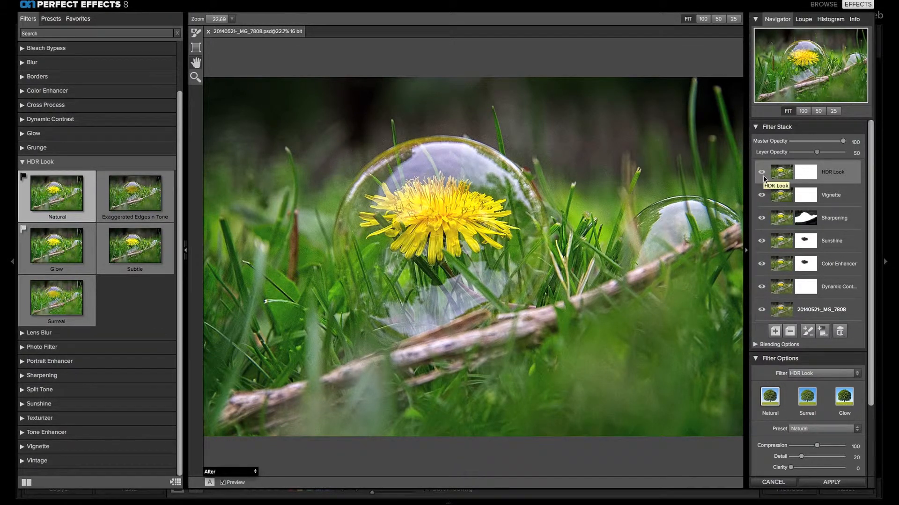
left_click(762, 174)
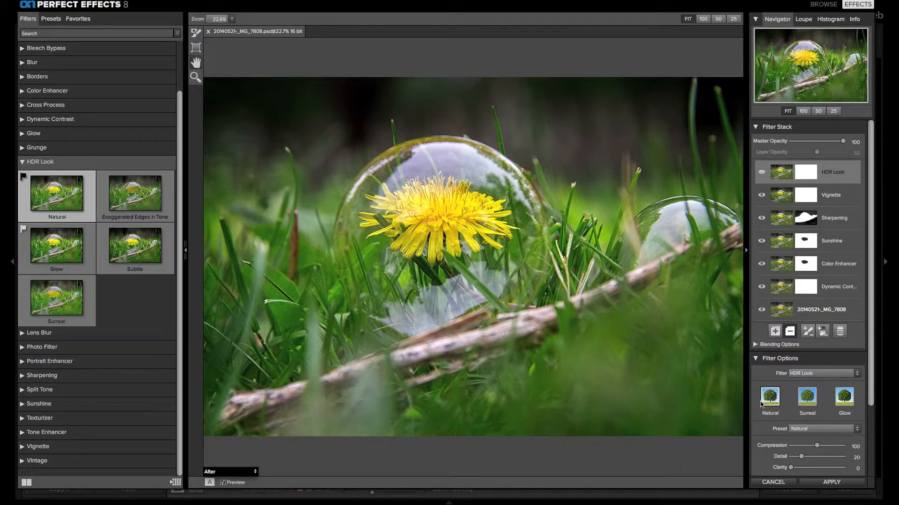
left_click(792, 338)
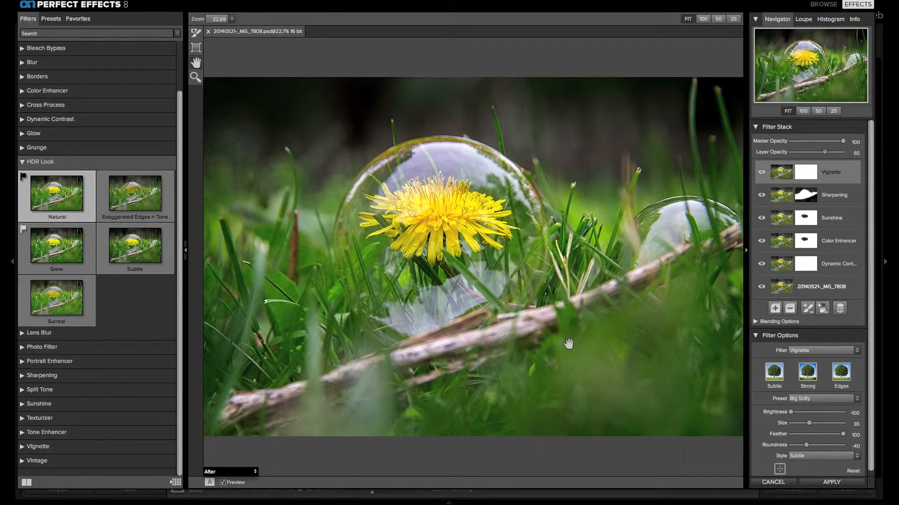
Apply the filter stack and, back in Lightroom's Survey view, remove the version without the effects from the comparison.
left_click(831, 483)
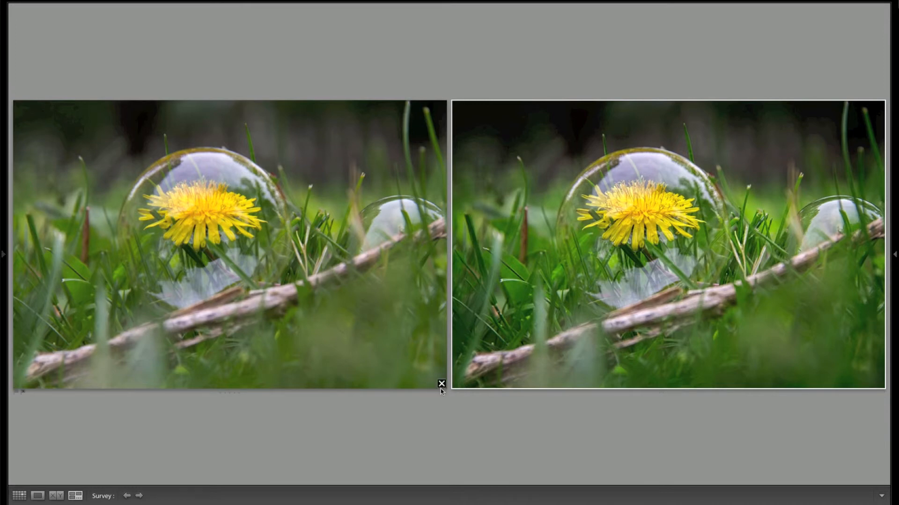
left_click(440, 385)
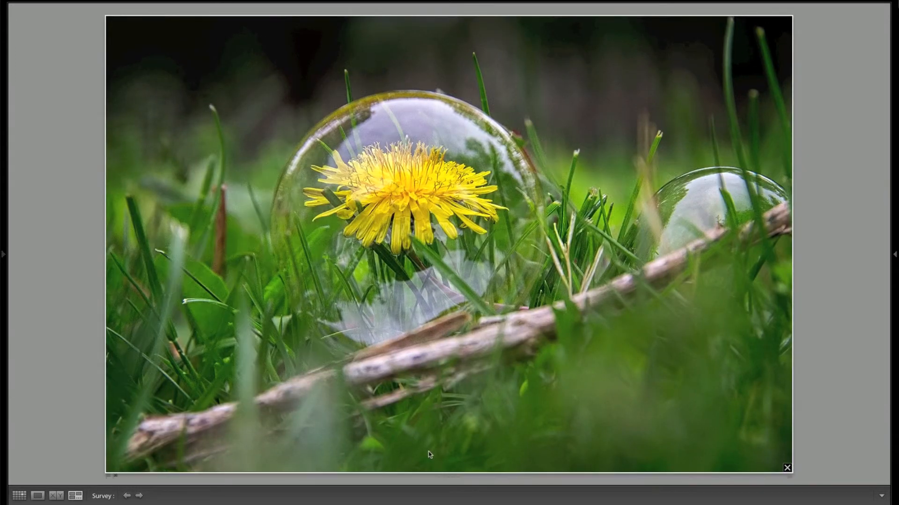